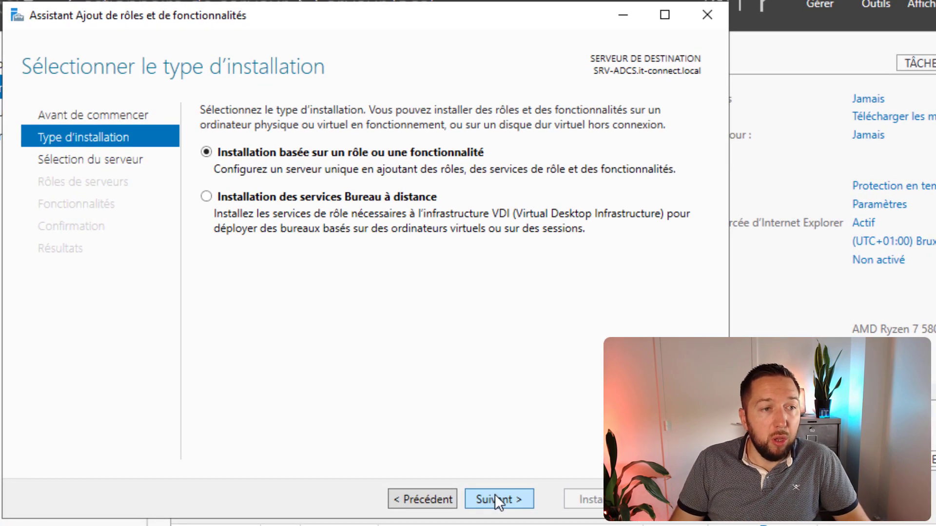
- Target the server SRV-ADCS.it-connect.local and select the role Services de certificats Active Directory with its required management tools
{"action": "left_click", "coordinate": [495, 494]}
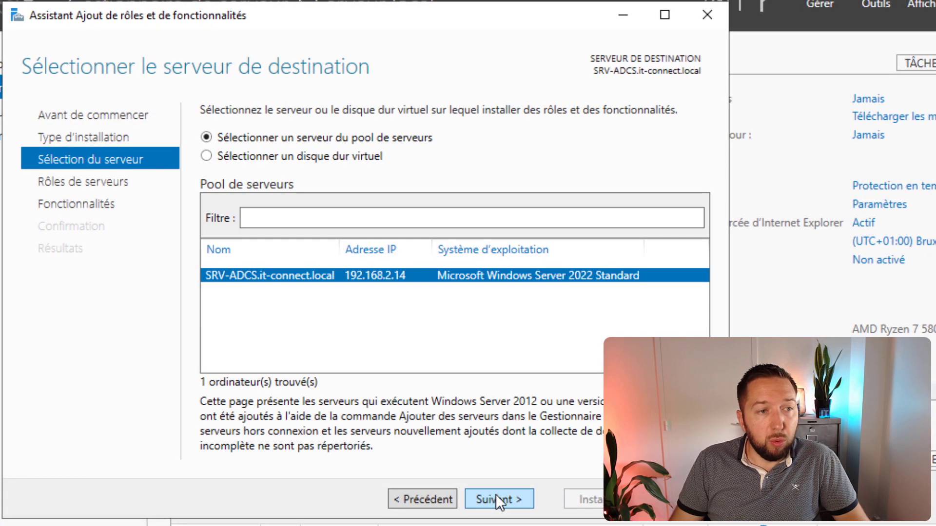
{"action": "left_click", "coordinate": [495, 494]}
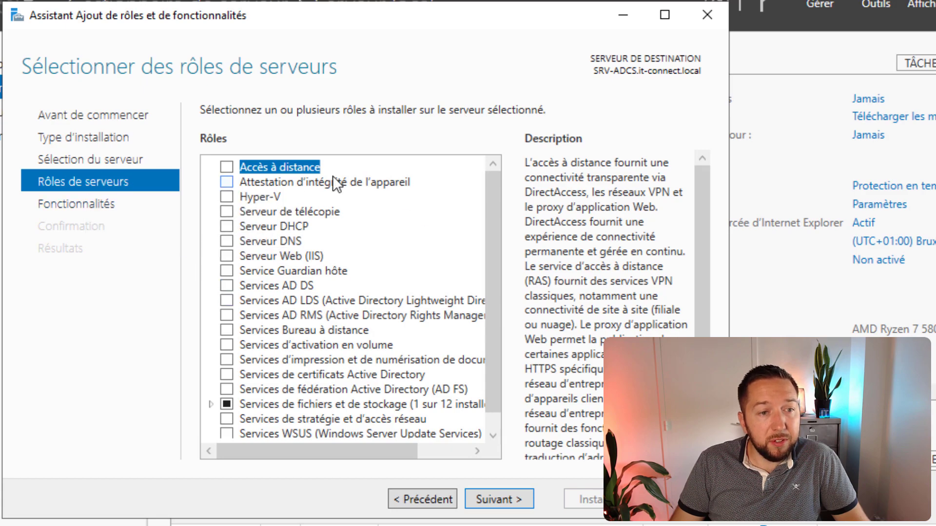
{"action": "left_click", "coordinate": [253, 378]}
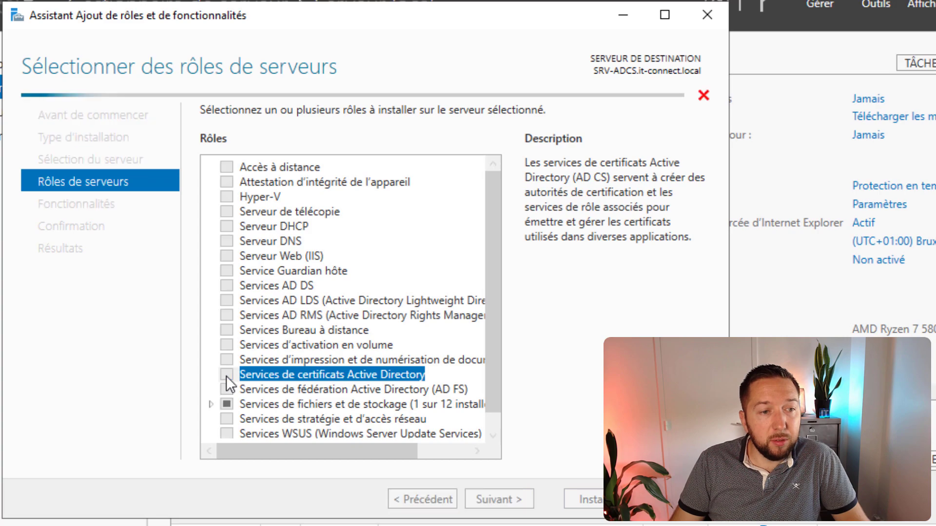
{"action": "left_click", "coordinate": [227, 375]}
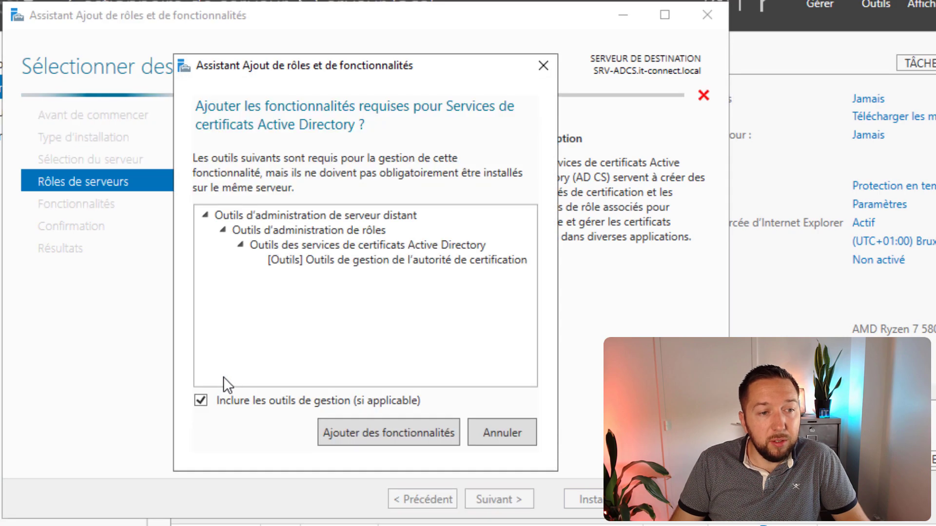
{"action": "left_click", "coordinate": [365, 433]}
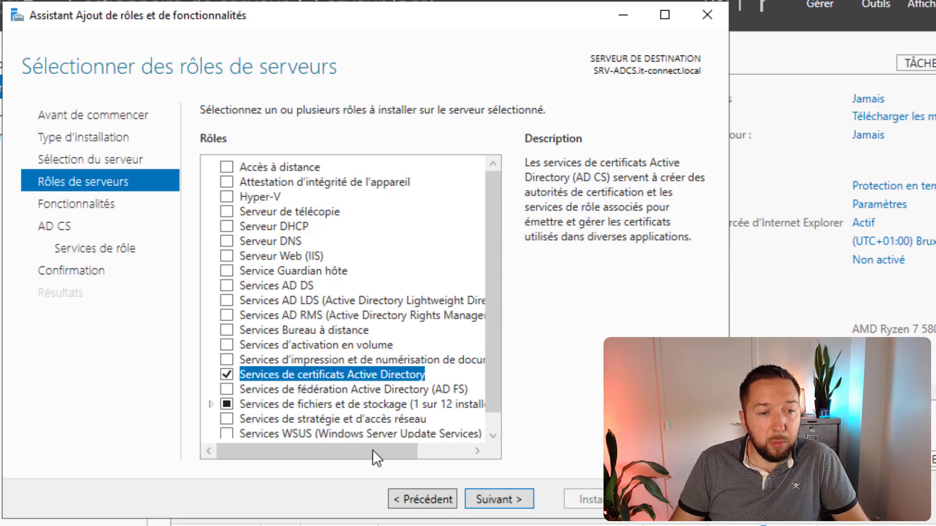
- Install AD CS with only the Autorité de certification role service and no extra features, and close the installation wizard
{"action": "left_click", "coordinate": [492, 498]}
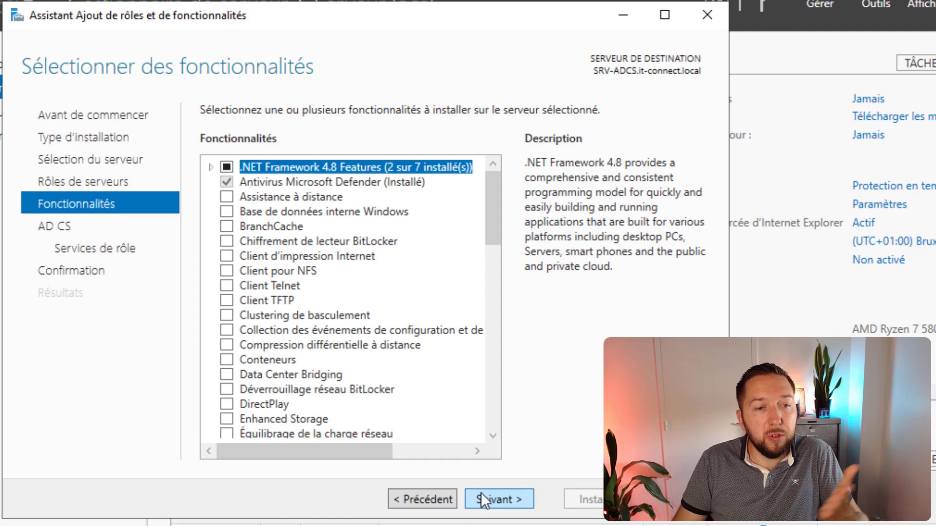
{"action": "left_click", "coordinate": [495, 496]}
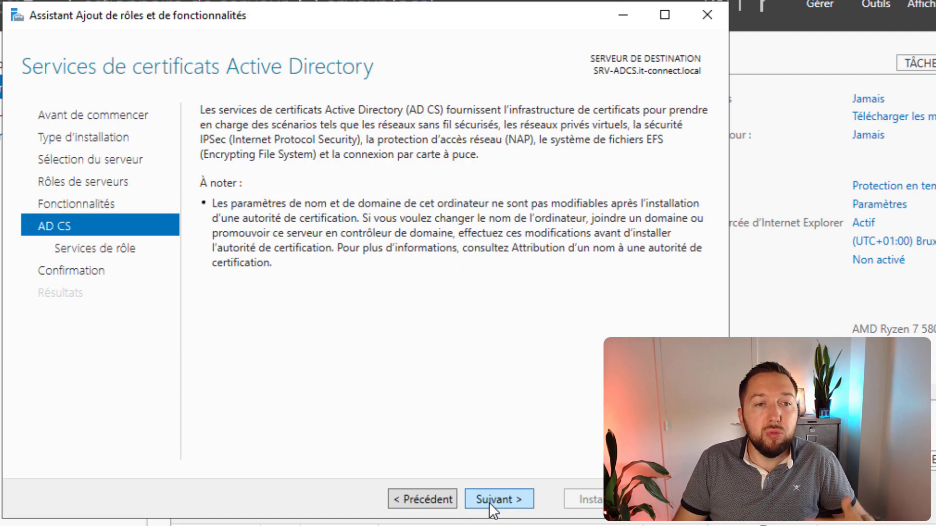
{"action": "left_click", "coordinate": [490, 505]}
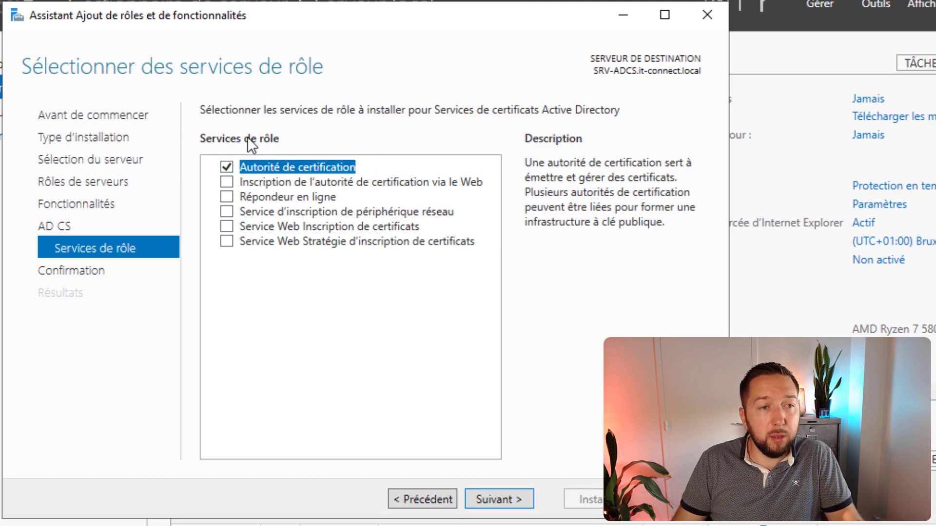
{"action": "left_click", "coordinate": [499, 500]}
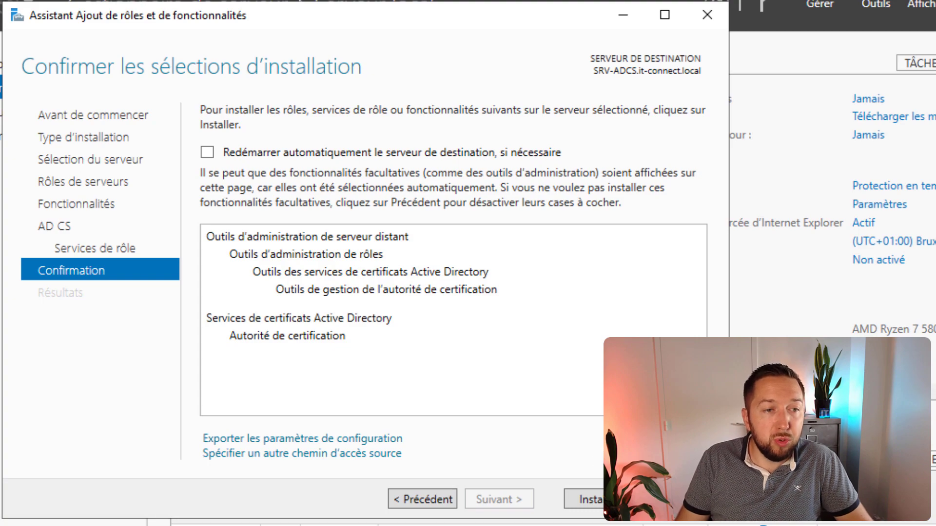
{"action": "left_click", "coordinate": [612, 499]}
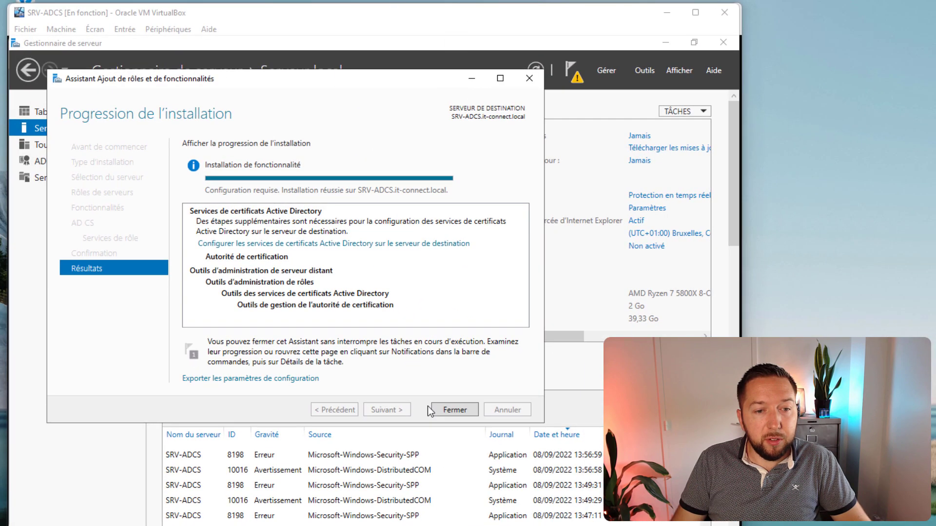
{"action": "left_click", "coordinate": [588, 499]}
- Start the AD CS post-deployment configuration with the preset domain credentials and choose the Autorité de certification role service
{"action": "left_click", "coordinate": [573, 71]}
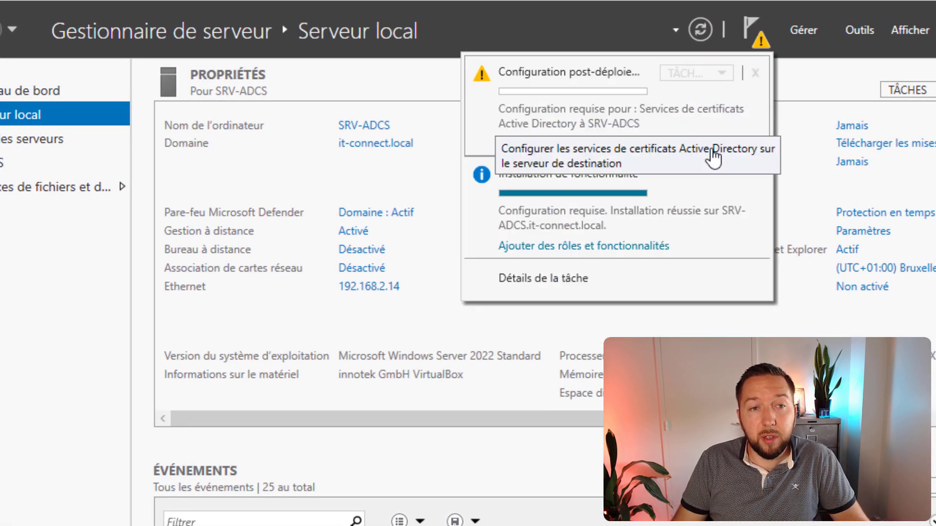
{"action": "left_click", "coordinate": [632, 142]}
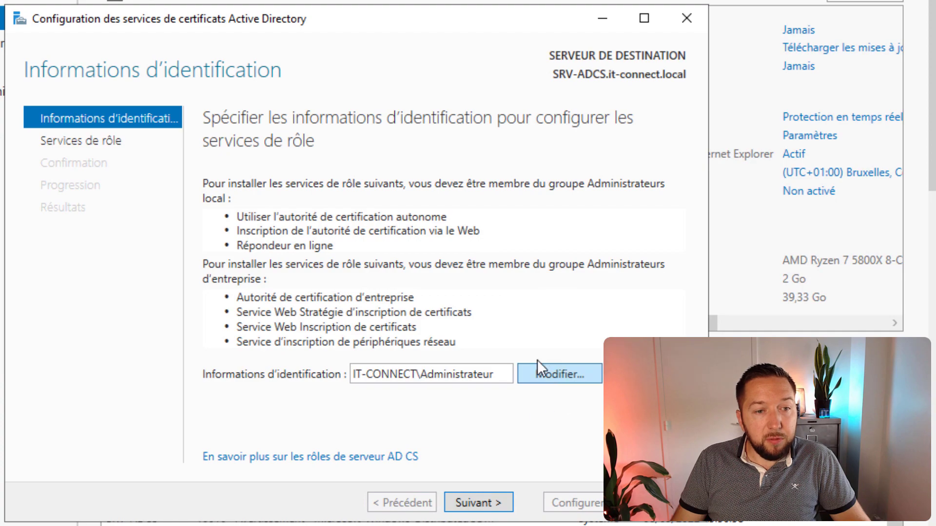
{"action": "left_click", "coordinate": [491, 507]}
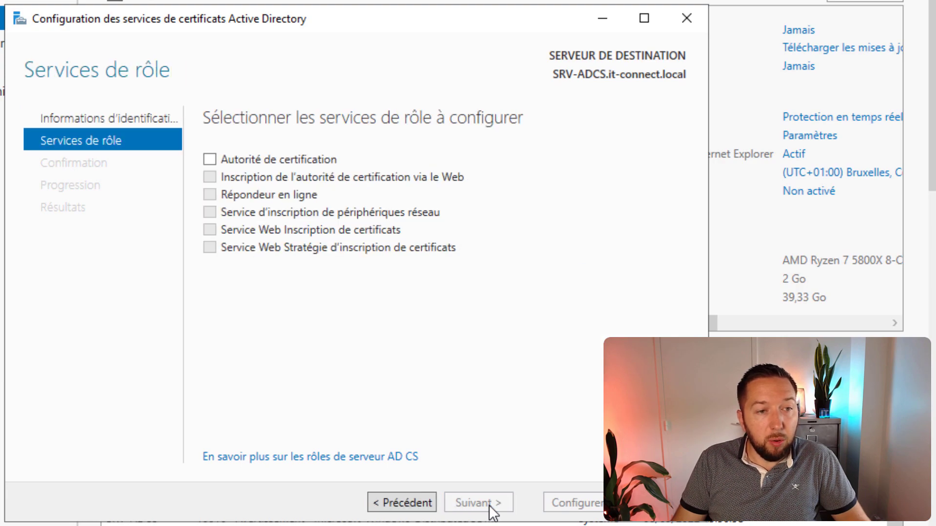
{"action": "left_click", "coordinate": [209, 160]}
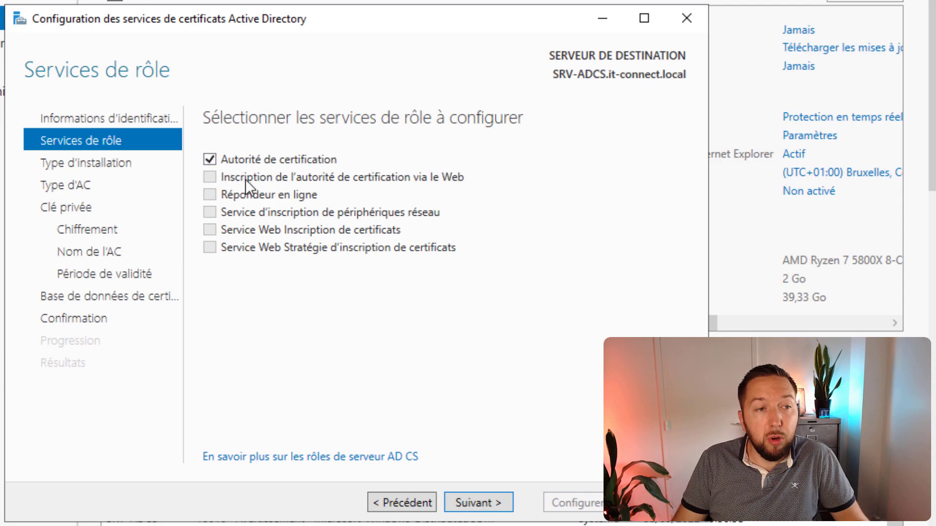
{"action": "left_click", "coordinate": [472, 501]}
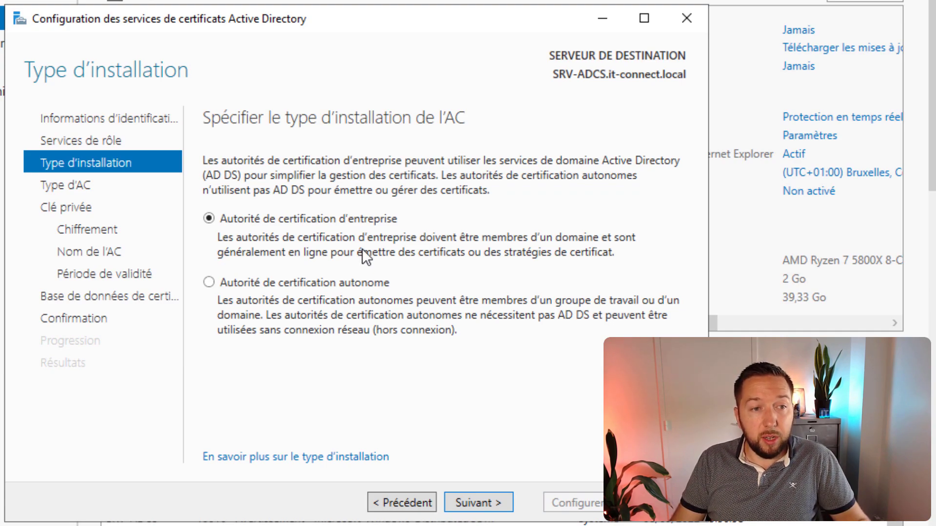
- Set up the authority as an enterprise root CA with a new private key and the default cryptography options
{"action": "left_click", "coordinate": [484, 505]}
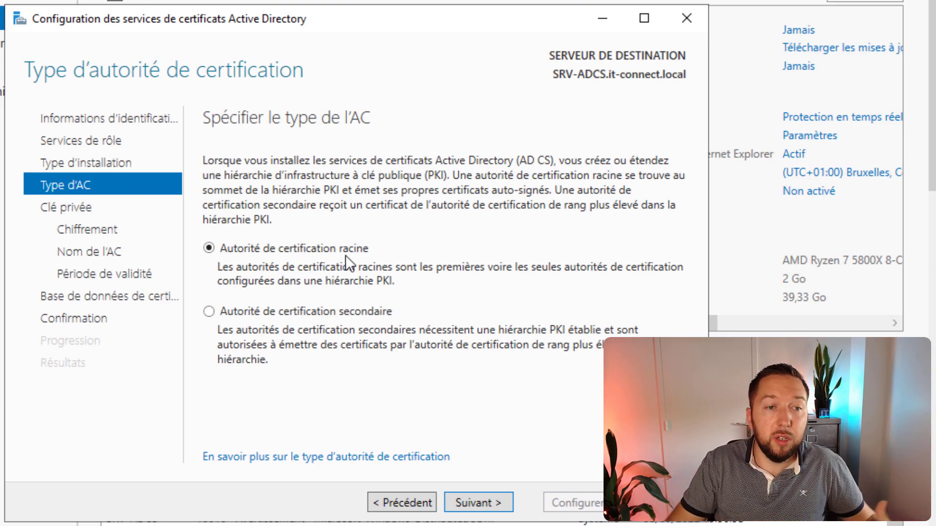
{"action": "left_click", "coordinate": [481, 502]}
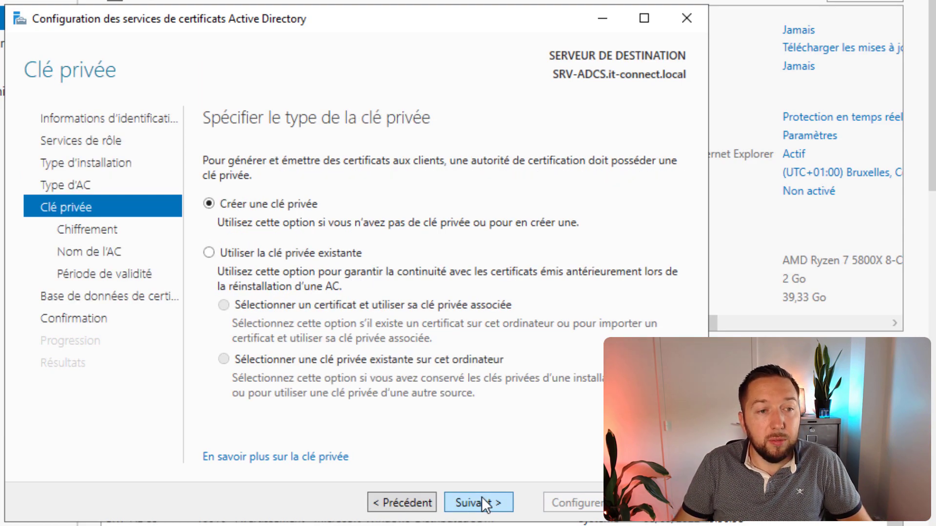
{"action": "left_click", "coordinate": [482, 499]}
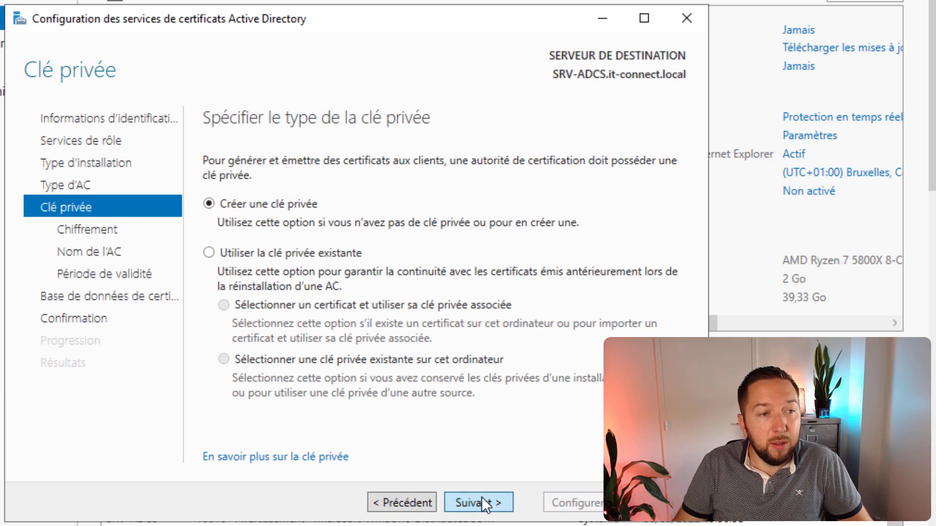
{"action": "left_click", "coordinate": [482, 502]}
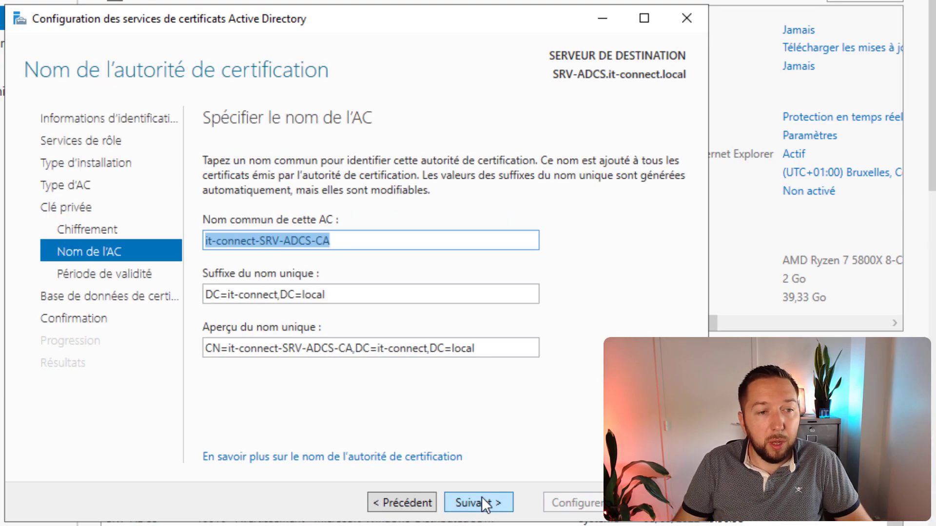
- Accept the CA common name it-connect-SRV-ADCS-CA and a certificate validity period of 5 years
{"action": "left_click", "coordinate": [350, 245]}
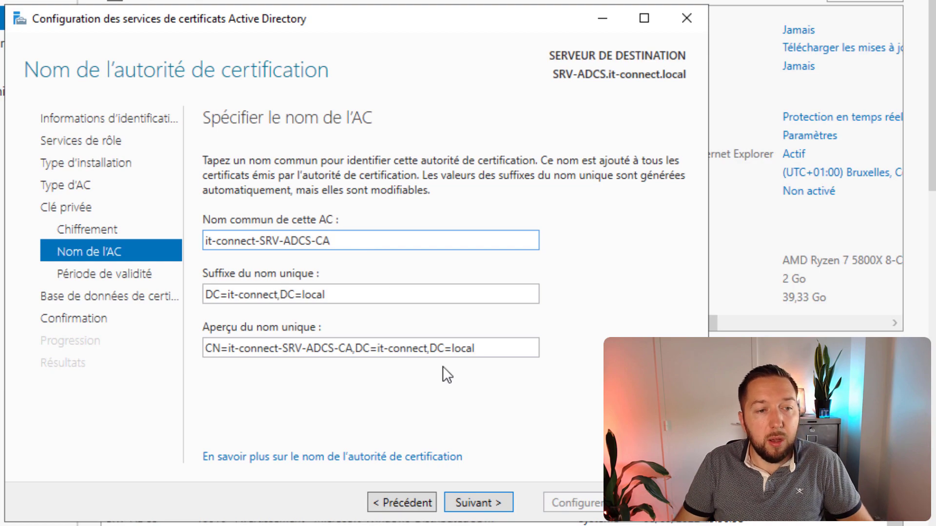
{"action": "left_click", "coordinate": [467, 502]}
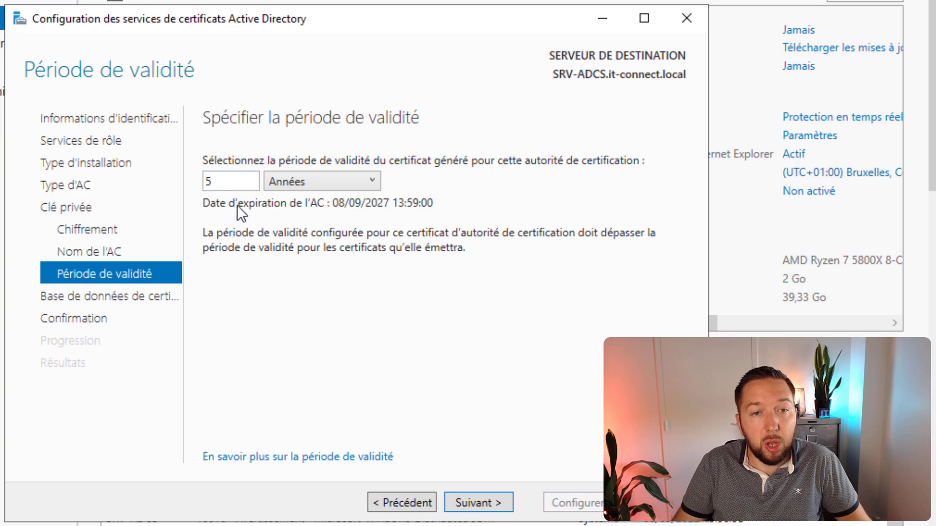
{"action": "left_click", "coordinate": [507, 500]}
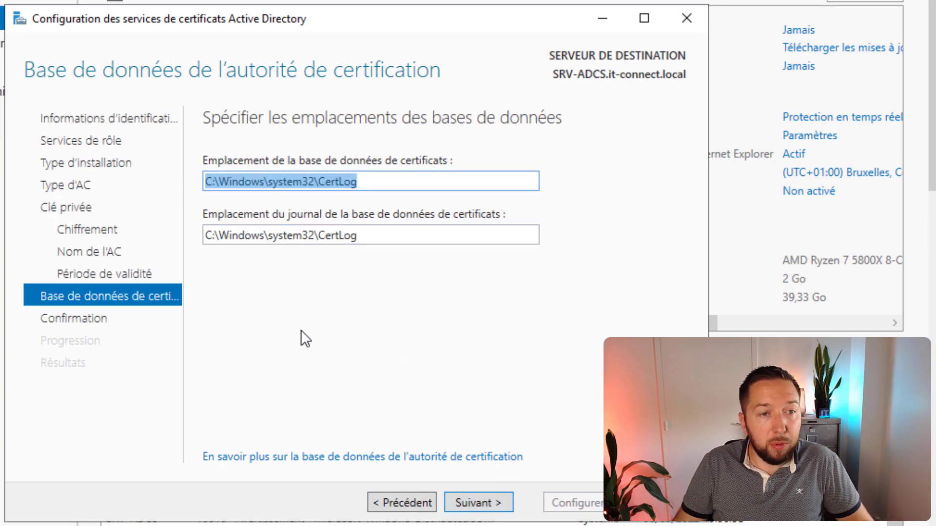
- Keep the certificate database and log in C:\Windows\system32\CertLog, apply the CA configuration and close the wizard
{"action": "left_click", "coordinate": [504, 501]}
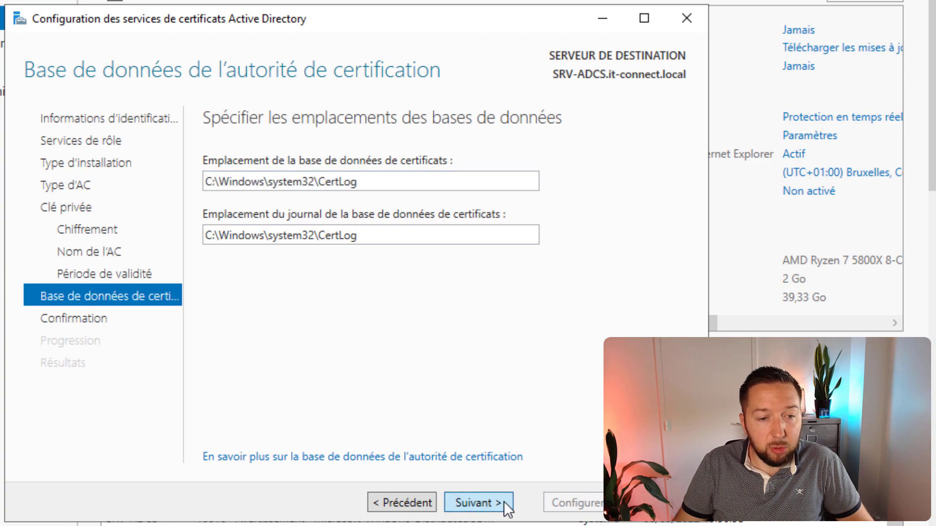
{"action": "left_click", "coordinate": [560, 500]}
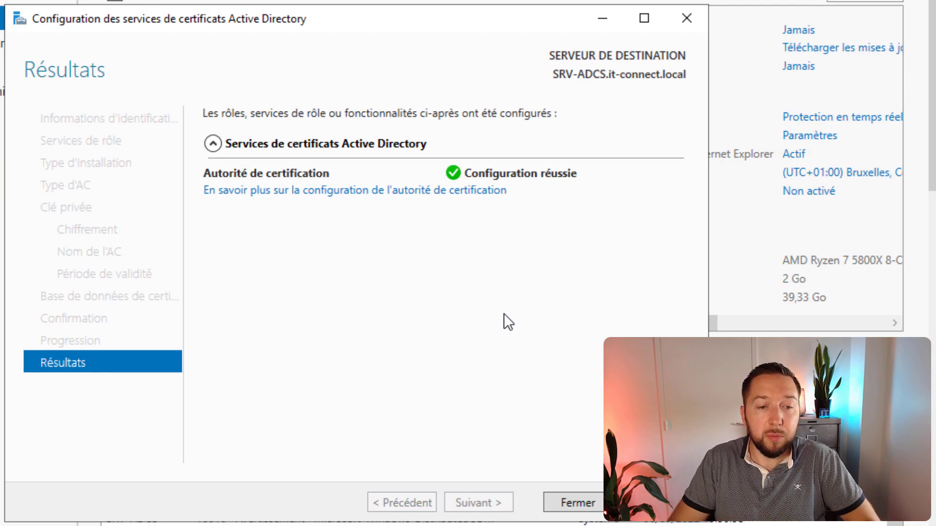
{"action": "left_click", "coordinate": [572, 507]}
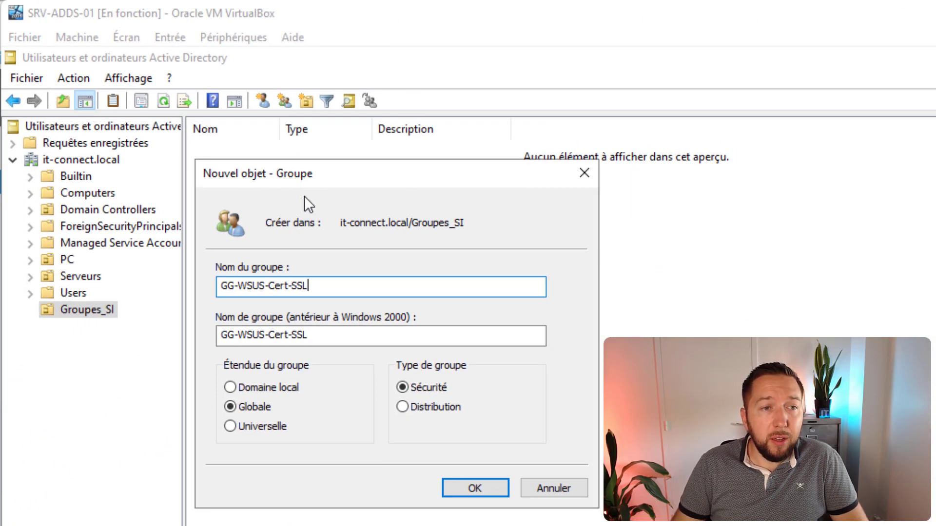
- On SRV-ADDS-01, create the global security group GG-WSUS-Cert-SSL in it-connect.local/Groupes_SI
{"action": "left_click", "coordinate": [302, 200]}
{"action": "left_click_drag", "start_coordinate": [222, 286], "coordinate": [366, 290]}
{"action": "left_click", "coordinate": [366, 290]}
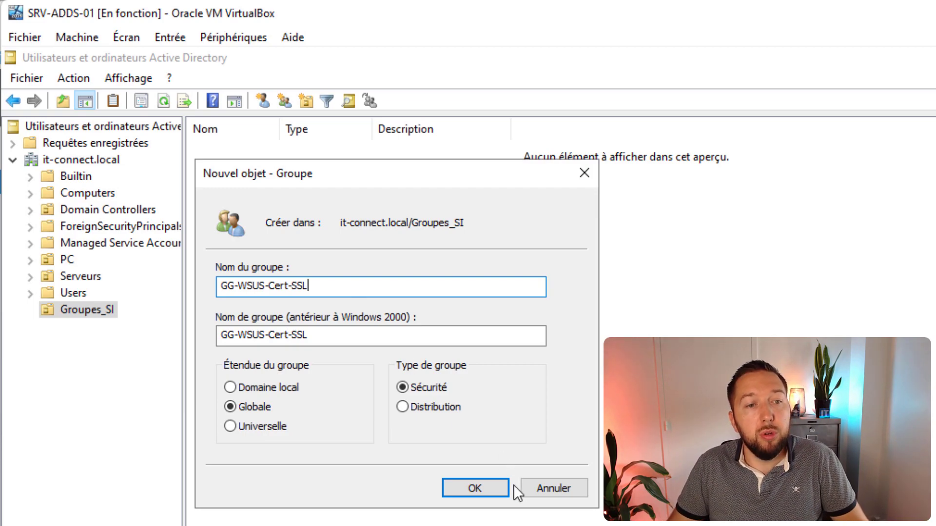
{"action": "left_click", "coordinate": [490, 484]}
{"action": "left_click", "coordinate": [277, 201]}
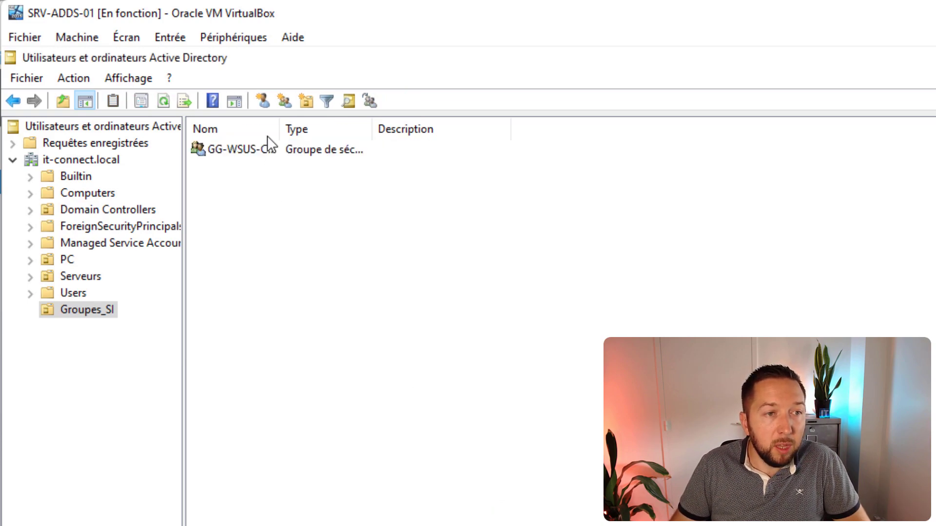
- Start adding a member to the GG-WSUS-Cert-SSL group and restrict the object types searched to computers only
{"action": "left_click_drag", "start_coordinate": [279, 129], "coordinate": [443, 132]}
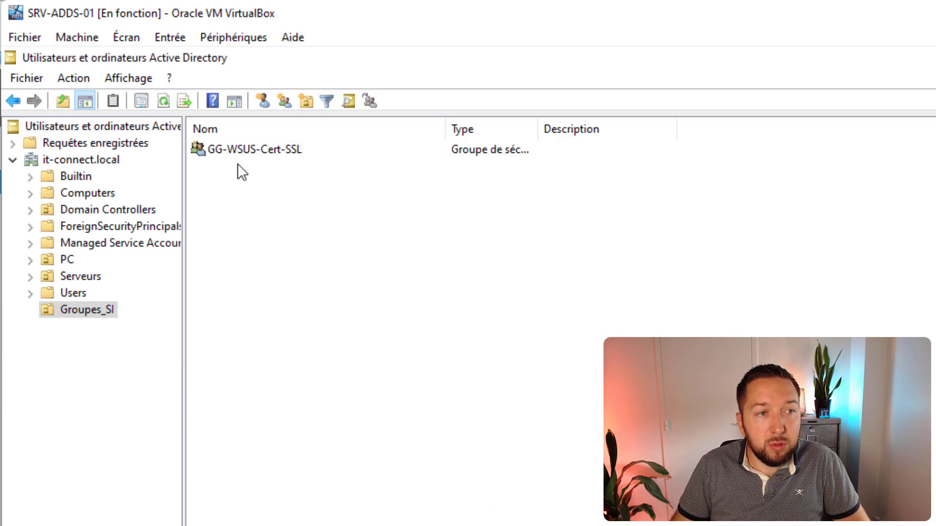
{"action": "double_click", "coordinate": [244, 150]}
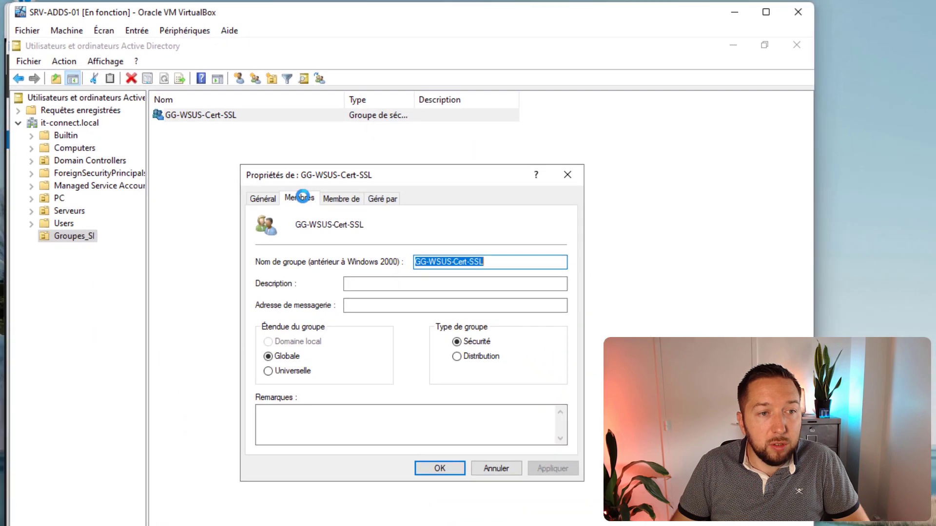
{"action": "left_click", "coordinate": [386, 261]}
{"action": "left_click", "coordinate": [361, 525]}
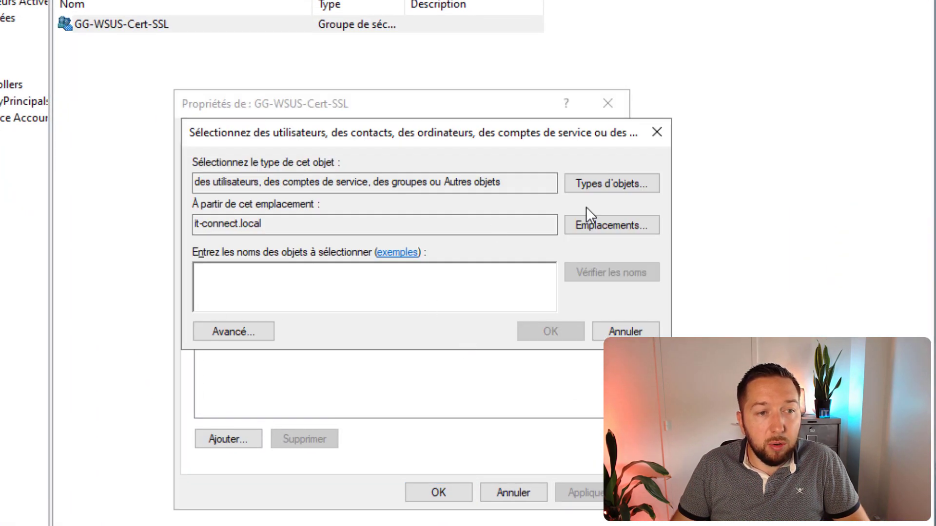
{"action": "left_click", "coordinate": [602, 187]}
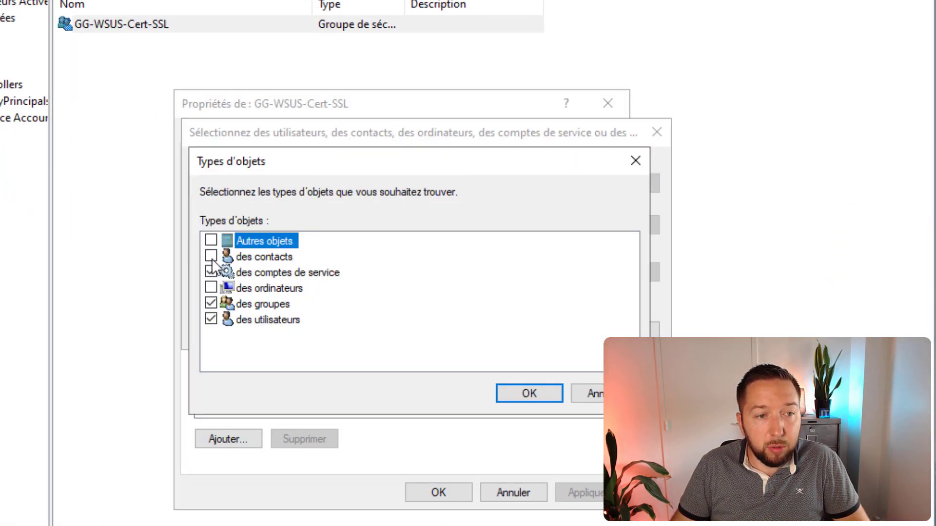
{"action": "left_click", "coordinate": [210, 288]}
{"action": "left_click", "coordinate": [210, 304]}
{"action": "left_click", "coordinate": [210, 320]}
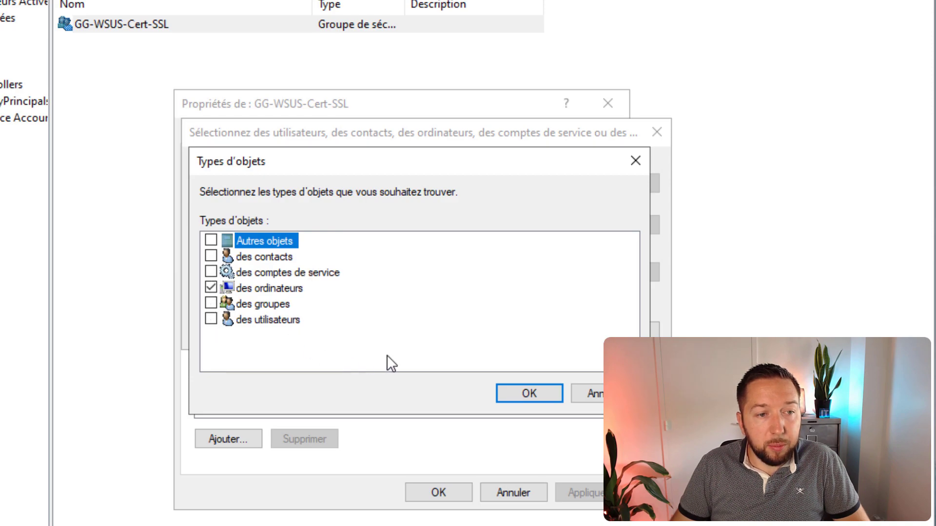
{"action": "left_click", "coordinate": [545, 404]}
- Look up the computer srv-wsus by name and add it to the group's members
{"action": "left_click", "coordinate": [387, 301]}
{"action": "type", "text": "sr"}
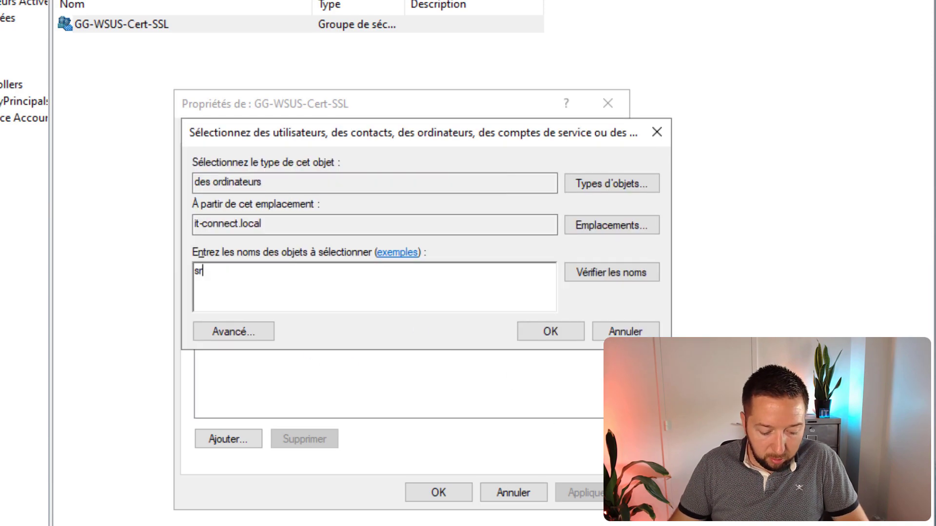
{"action": "type", "text": "v-wsus"}
{"action": "left_click", "coordinate": [618, 274]}
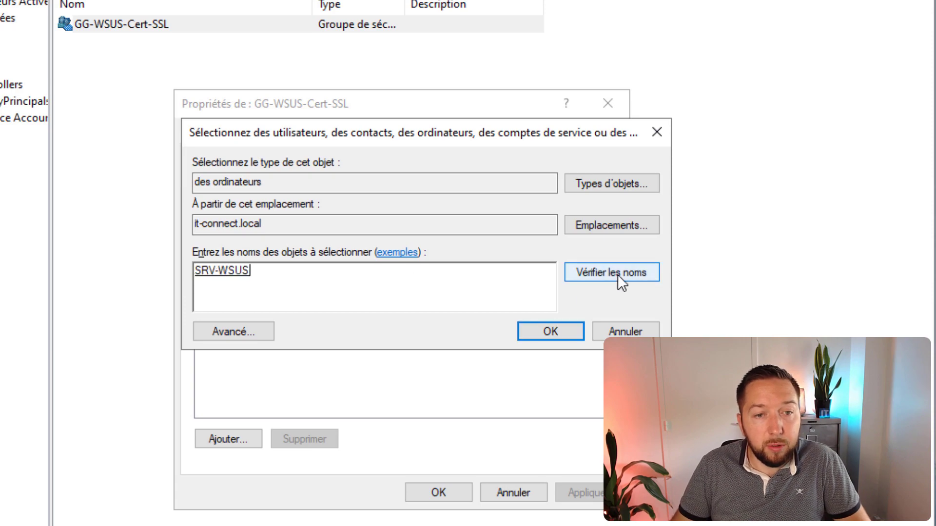
{"action": "key", "text": "Return"}
{"action": "key", "text": "Return"}
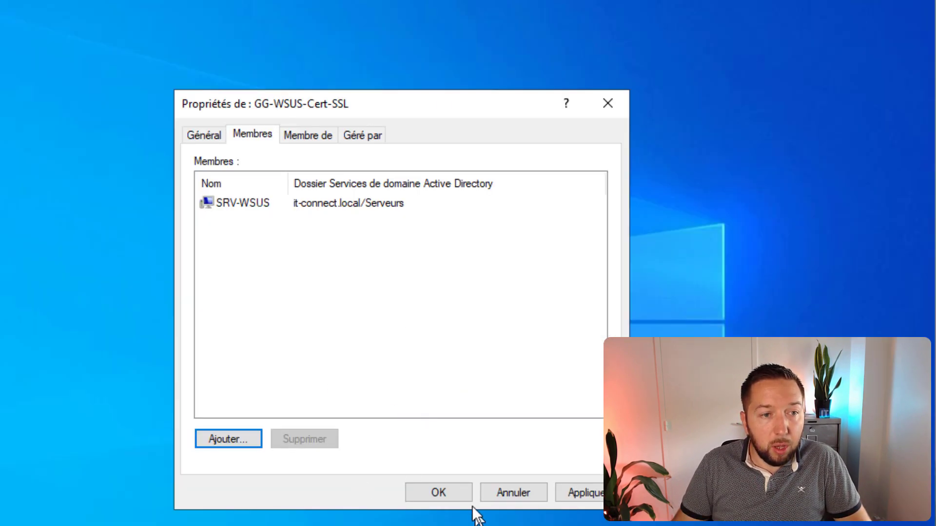
- Save the membership of GG-WSUS-Cert-SSL, reopen the group's properties to check its members and close them
{"action": "left_click", "coordinate": [414, 490]}
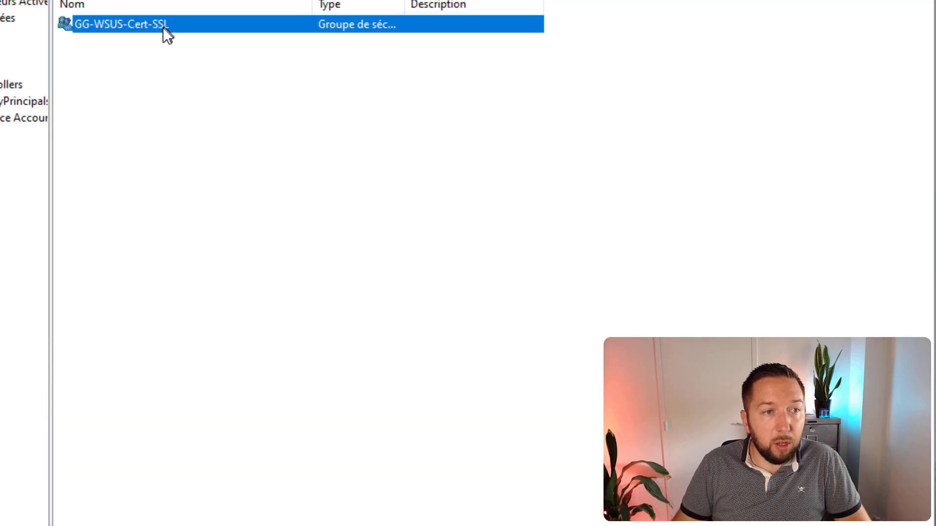
{"action": "double_click", "coordinate": [164, 26]}
{"action": "left_click", "coordinate": [248, 134]}
{"action": "left_click", "coordinate": [293, 278]}
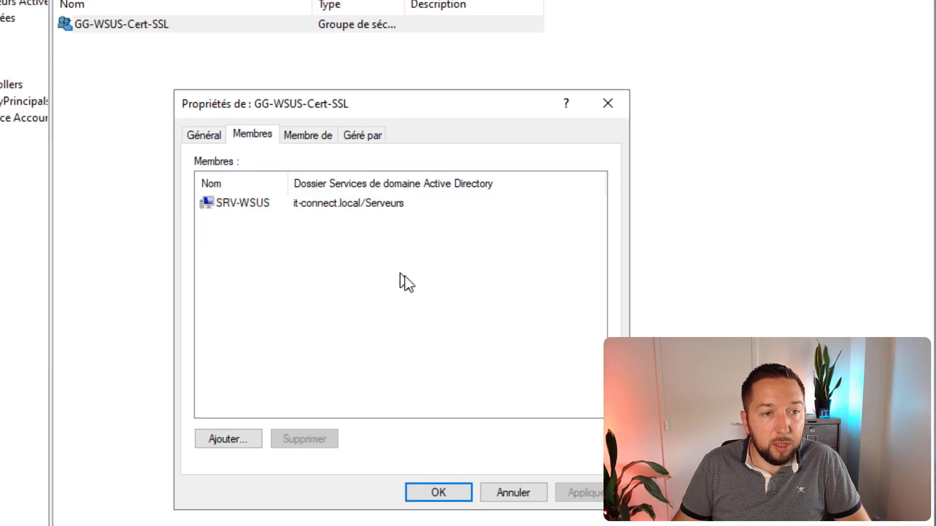
{"action": "left_click", "coordinate": [434, 493]}
{"action": "left_click", "coordinate": [477, 256]}
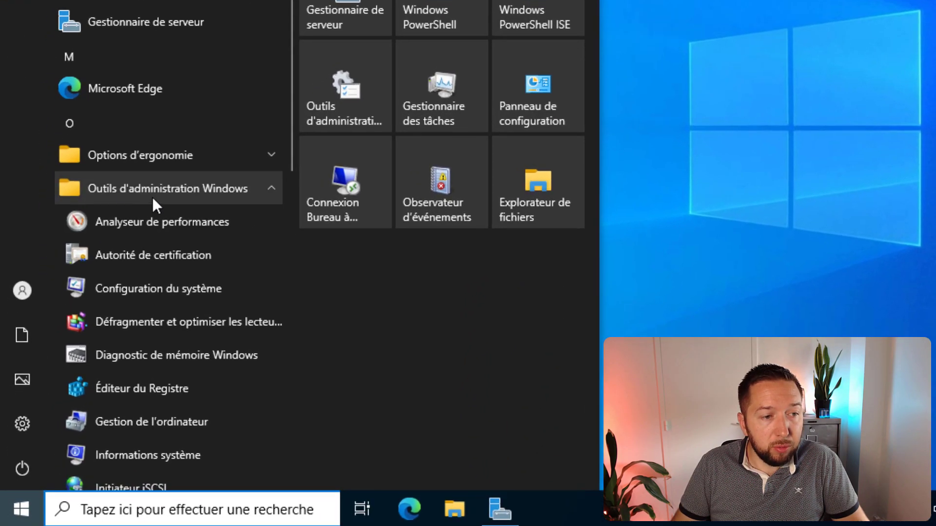
- On SRV-ADCS, open the Certification Authority console, expand it-connect-SRV-ADCS-CA and open the management of its certificate templates
{"action": "left_click", "coordinate": [109, 257]}
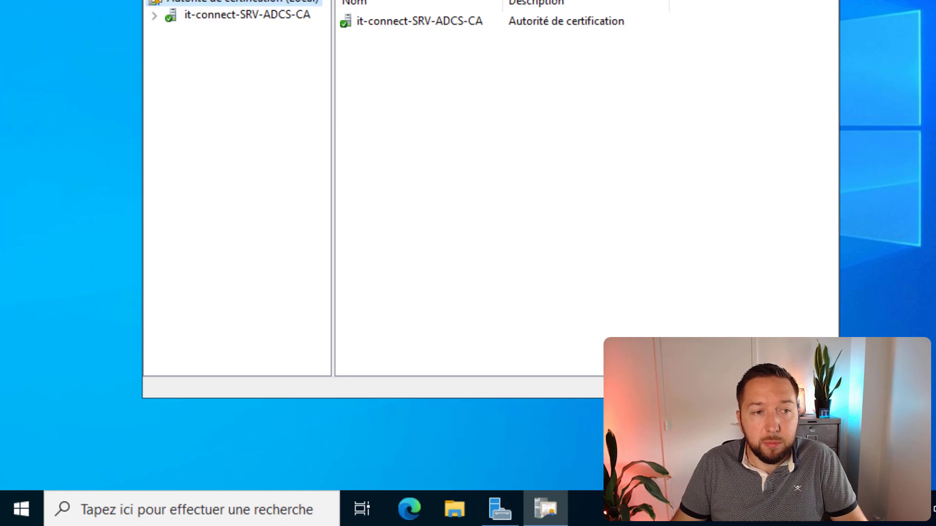
{"action": "key", "text": "super+Up"}
{"action": "left_click_drag", "start_coordinate": [189, 98], "coordinate": [238, 98]}
{"action": "left_click", "coordinate": [7, 46]}
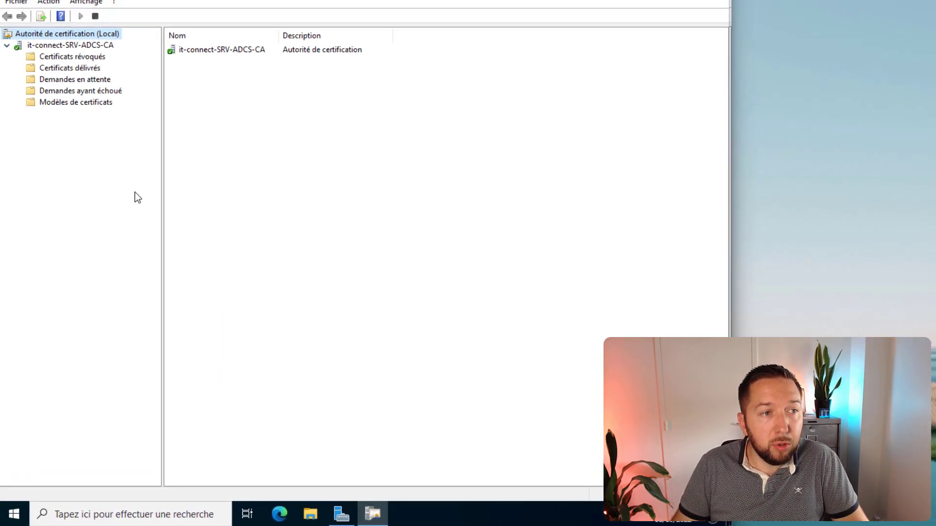
{"action": "right_click", "coordinate": [89, 104]}
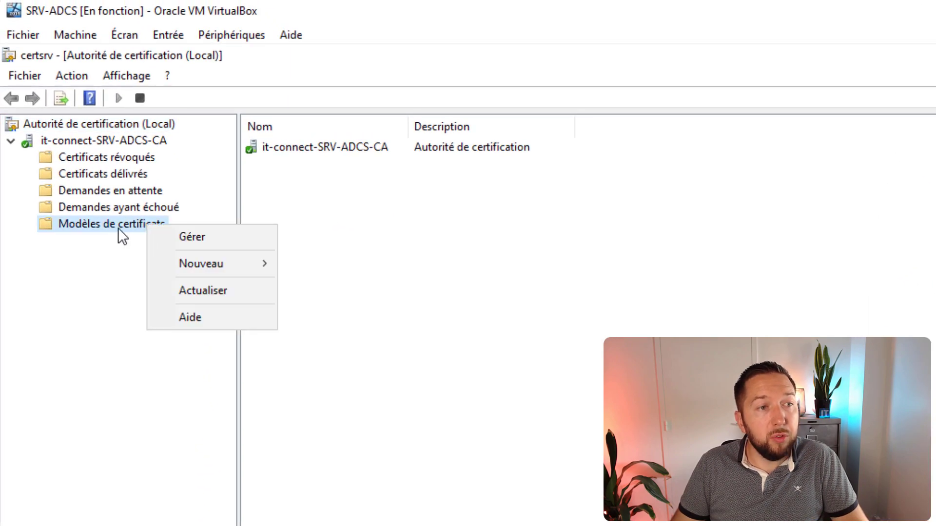
{"action": "left_click", "coordinate": [193, 236]}
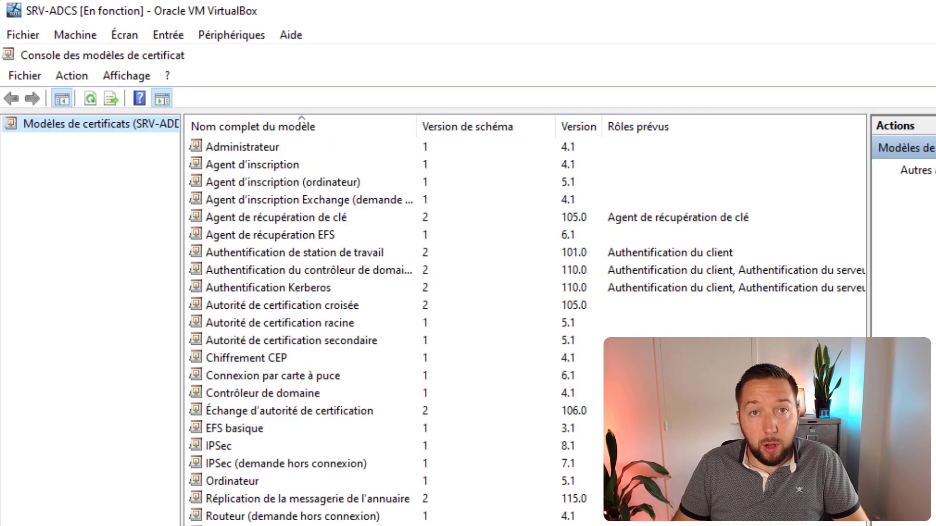
- Duplicate the Serveur Web certificate template
{"action": "left_click", "coordinate": [244, 525]}
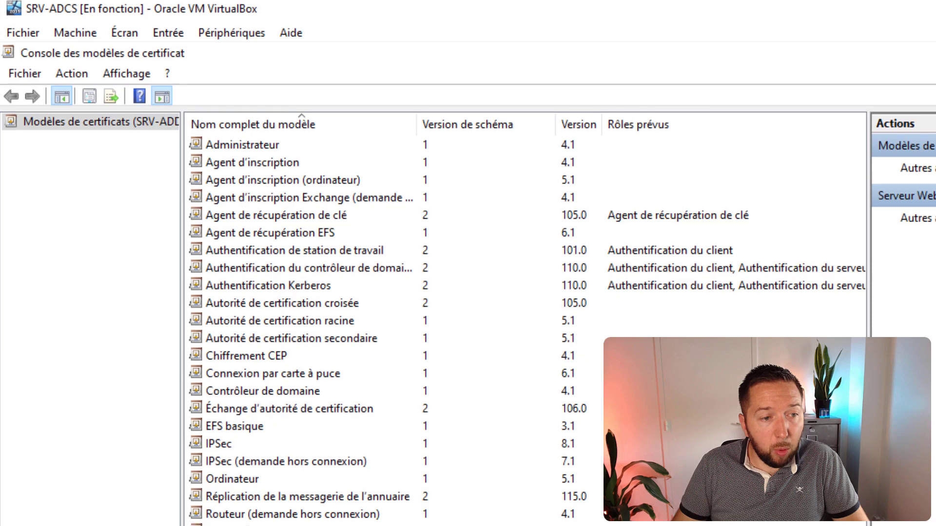
{"action": "right_click", "coordinate": [284, 525]}
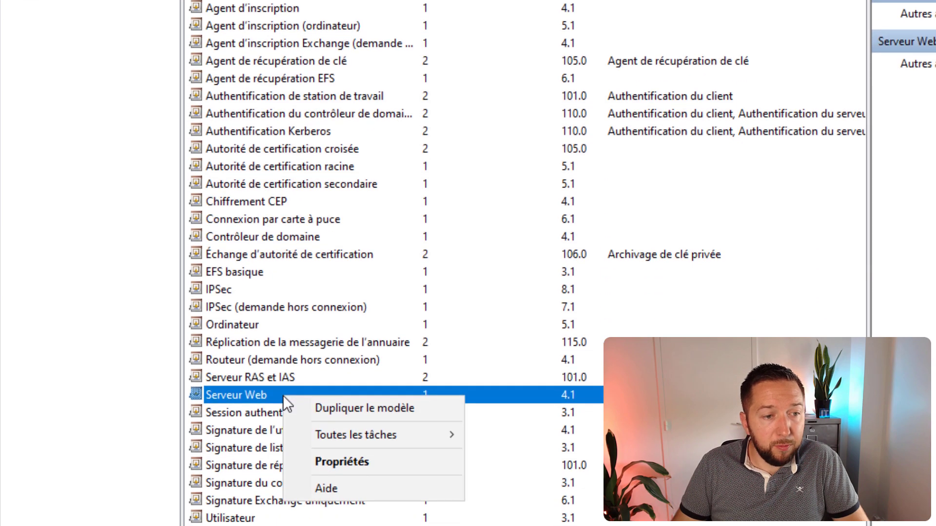
{"action": "left_click", "coordinate": [312, 407]}
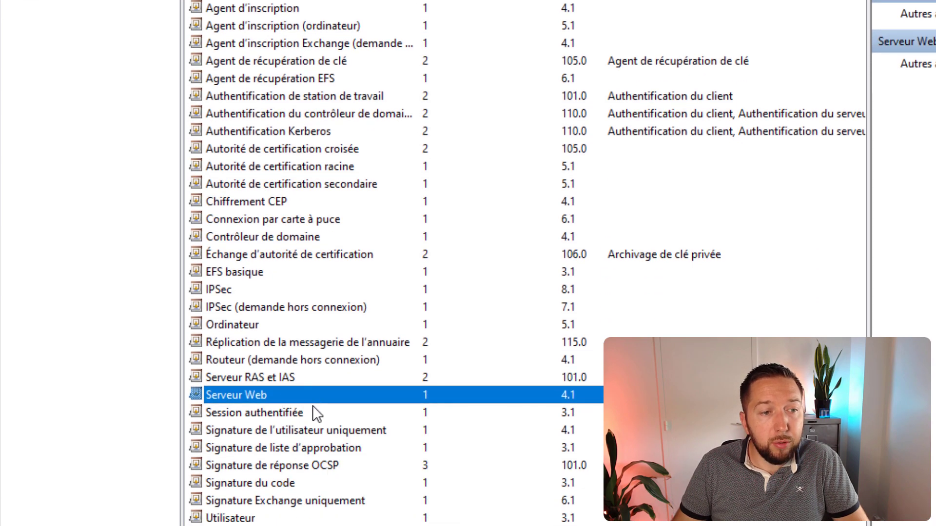
{"action": "left_click_drag", "start_coordinate": [429, 3], "coordinate": [290, 12]}
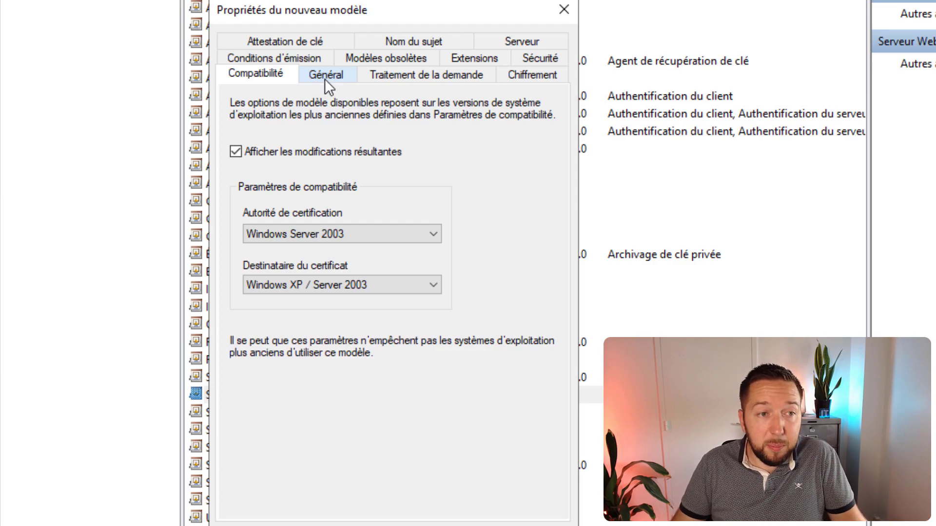
- Give the new template the display name WSUS - Certificat SSL
{"action": "left_click", "coordinate": [325, 232]}
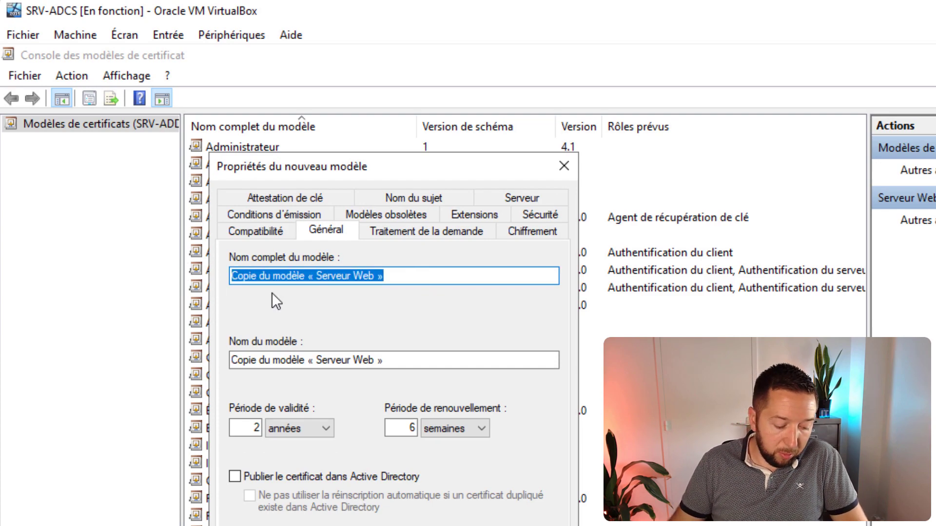
{"action": "type", "text": "WSUS - "}
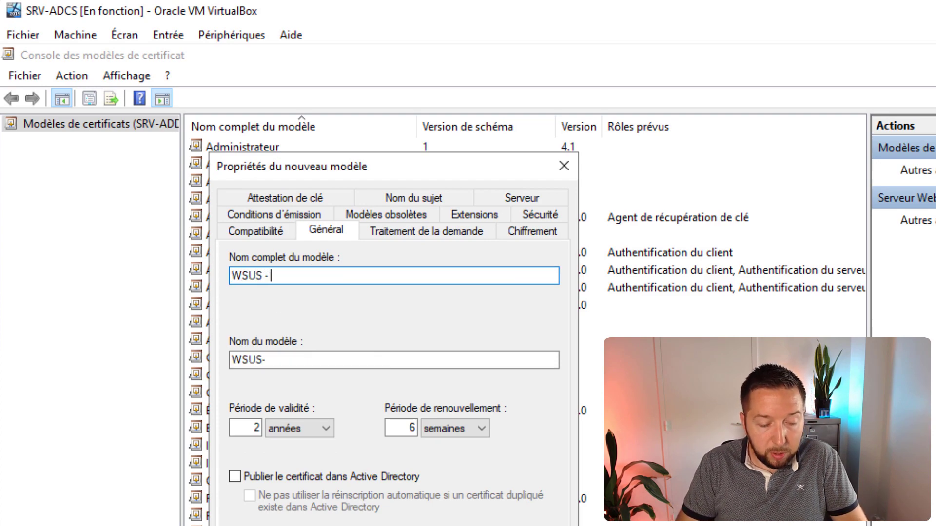
{"action": "type", "text": "Certificat SSL"}
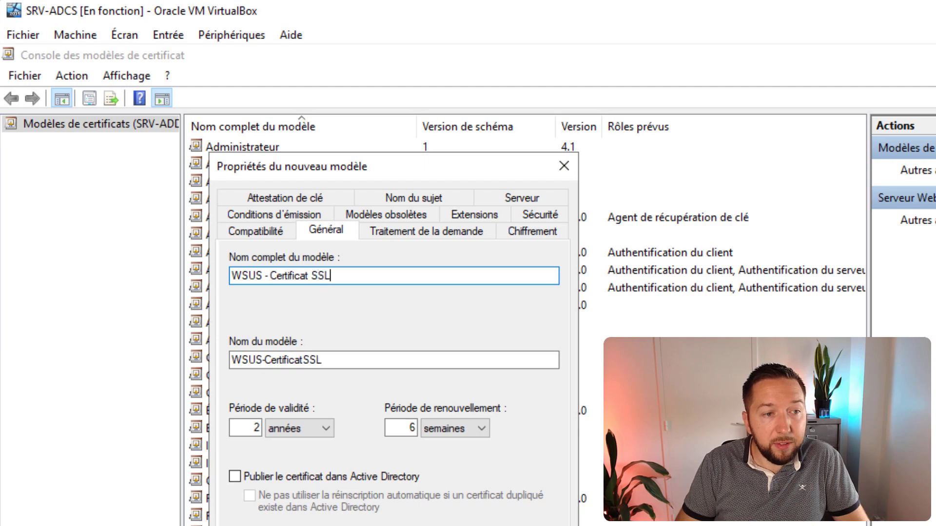
- Have the new template's certificate published in Active Directory and allow its private key to be exported
{"action": "left_click", "coordinate": [234, 476]}
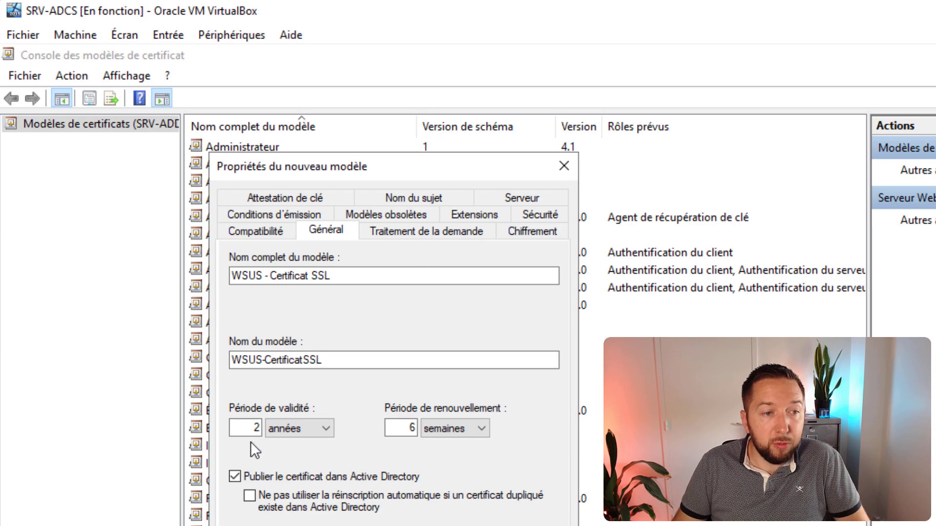
{"action": "left_click", "coordinate": [395, 237]}
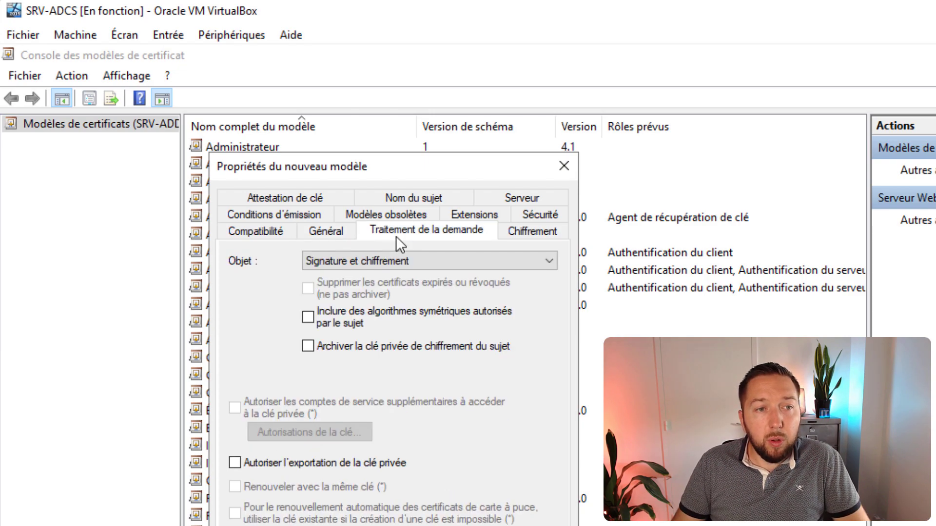
{"action": "left_click", "coordinate": [253, 465]}
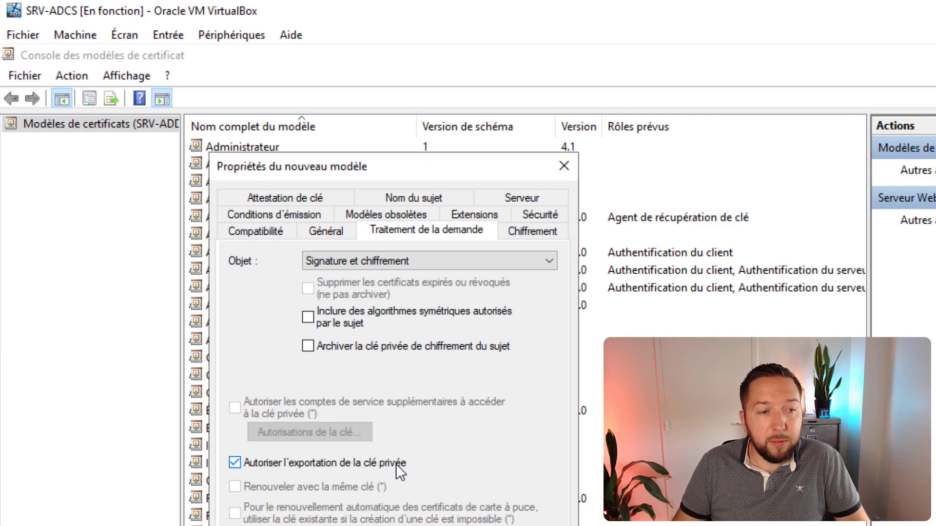
- Add the GG-WSUS-Cert-SSL group to the new template's security entries, looking it up with gg-
{"action": "left_click", "coordinate": [534, 214]}
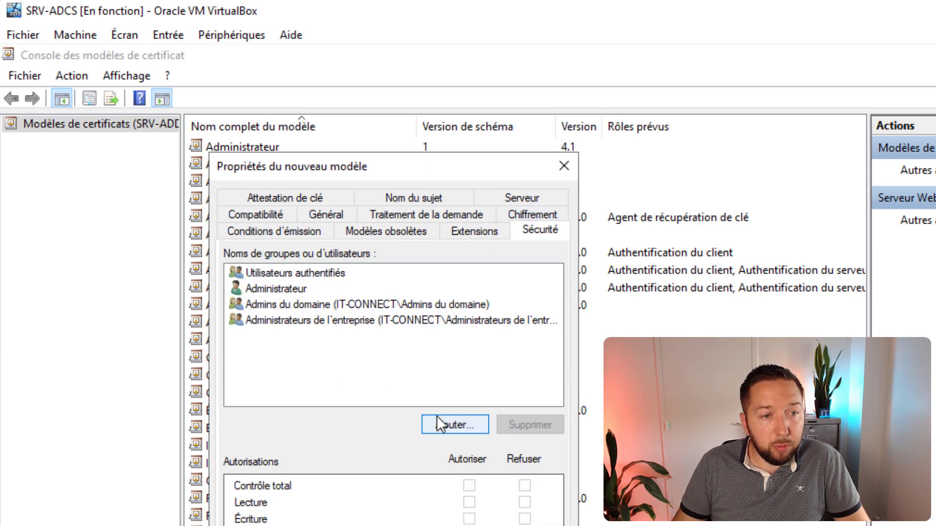
{"action": "left_click", "coordinate": [438, 418]}
{"action": "type", "text": "gg-"}
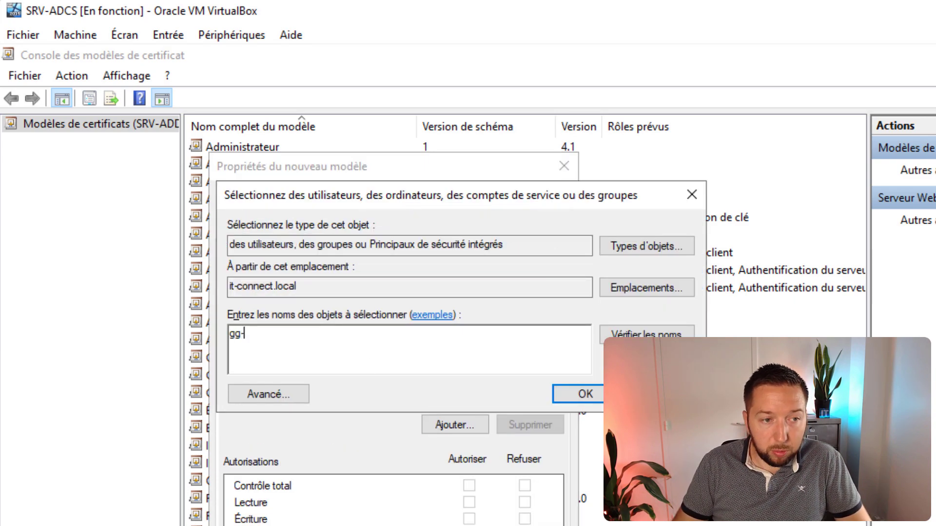
{"action": "key", "text": "Return"}
{"action": "left_click", "coordinate": [239, 334]}
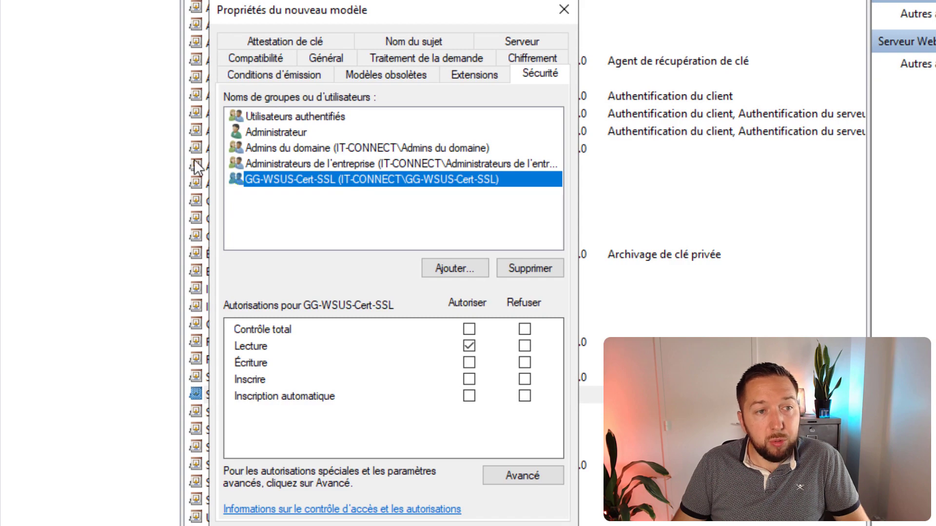
- Grant GG-WSUS-Cert-SSL the Inscrire permission in addition to Lecture and save the new template
{"action": "left_click", "coordinate": [277, 351]}
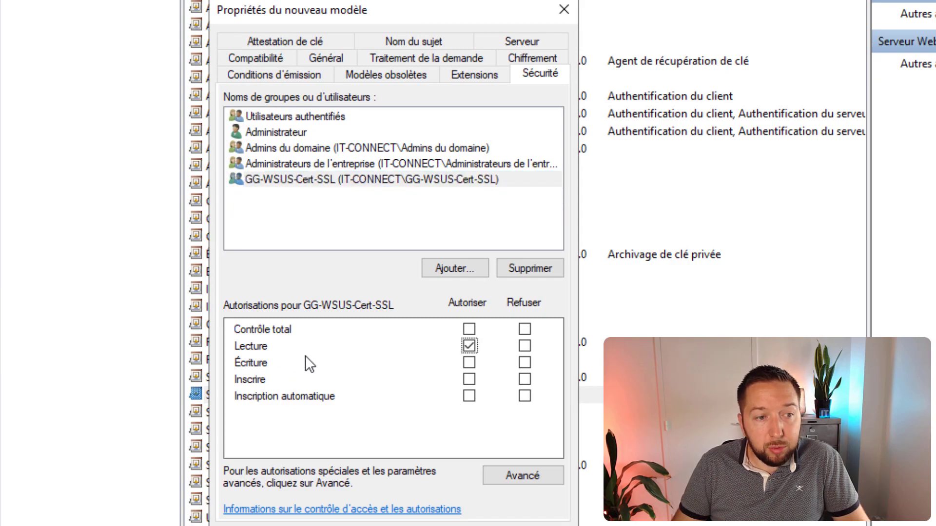
{"action": "left_click", "coordinate": [469, 380]}
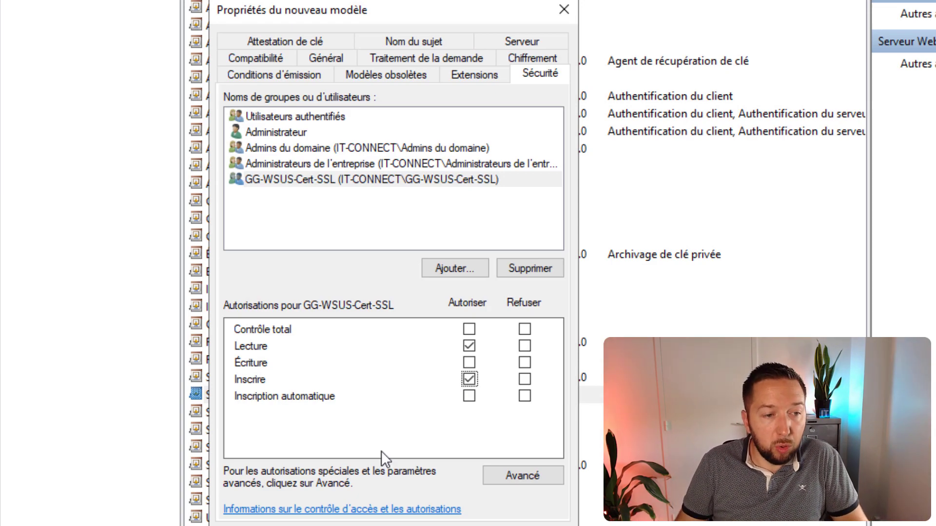
{"action": "key", "text": "Return"}
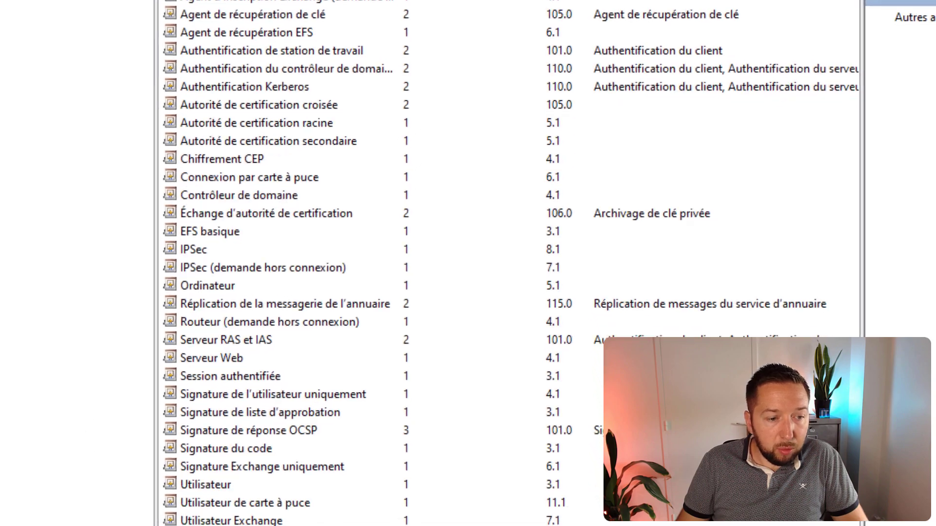
- Return to the Certification Authority console and enable WSUS - Certificat SSL as a certificate template to issue
{"action": "left_click", "coordinate": [153, 445]}
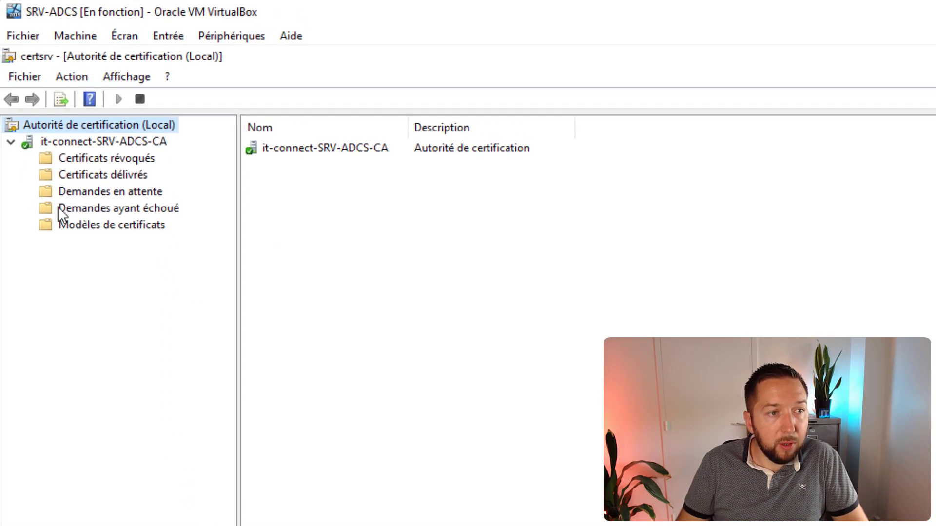
{"action": "left_click", "coordinate": [57, 207]}
{"action": "right_click", "coordinate": [105, 226]}
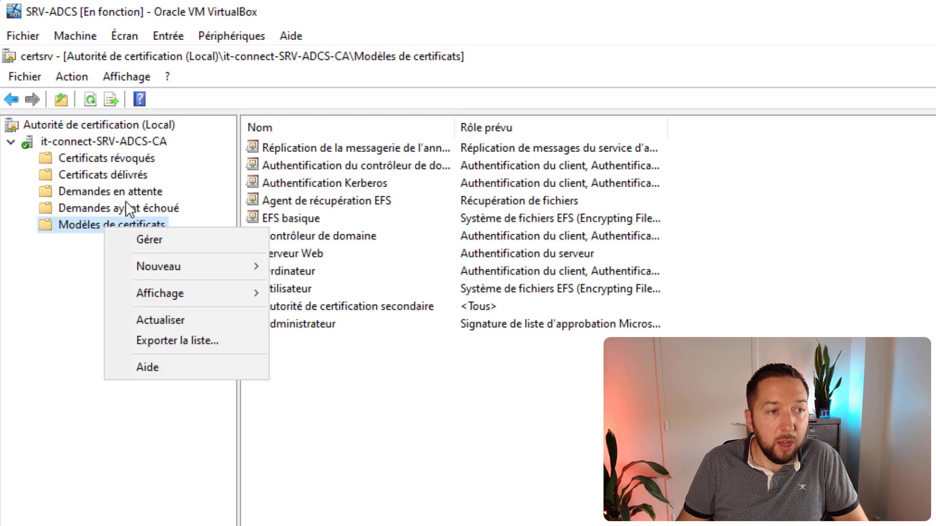
{"action": "mouse_move", "coordinate": [217, 269]}
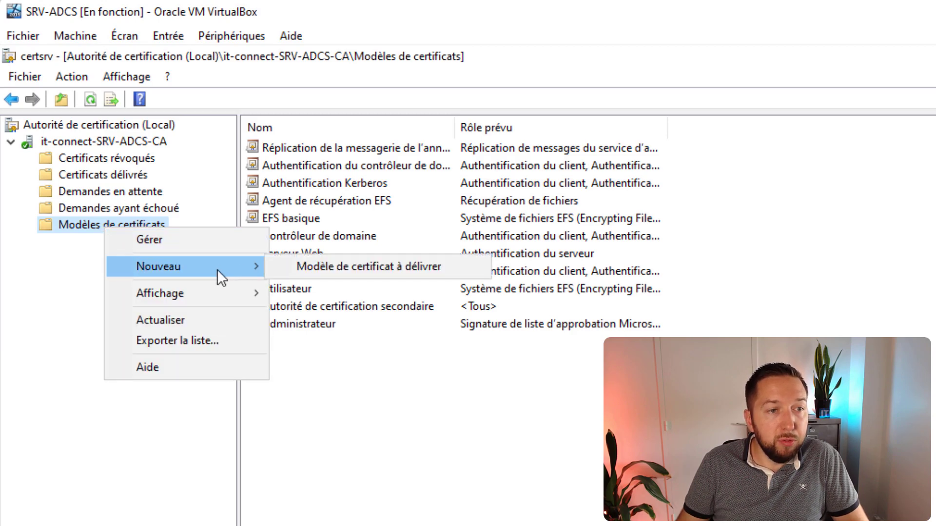
{"action": "left_click", "coordinate": [364, 266]}
{"action": "scroll", "coordinate": [371, 463], "scroll_direction": "down", "scroll_amount": 5}
{"action": "left_click", "coordinate": [336, 504]}
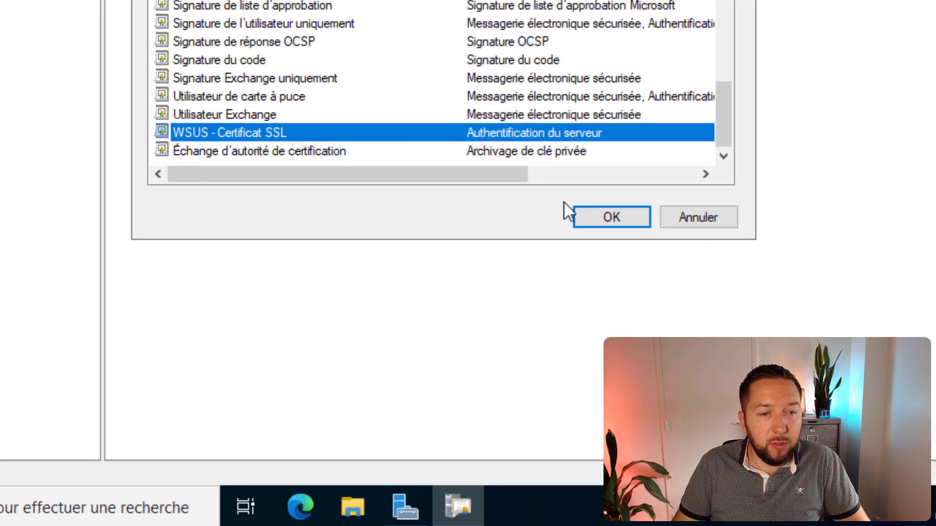
{"action": "left_click", "coordinate": [593, 218]}
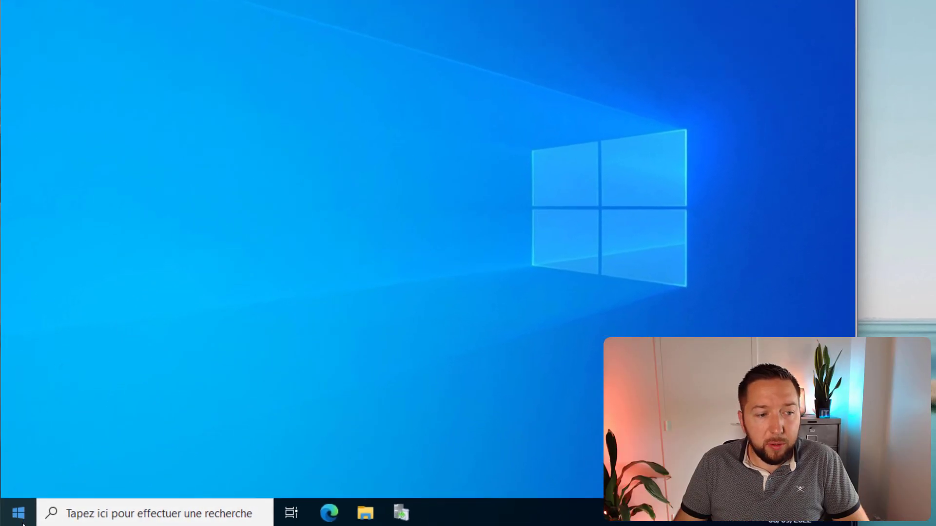
- Switch to SRV-WSUS and open an empty mmc console
{"action": "left_click", "coordinate": [19, 516]}
{"action": "type", "text": "mmc"}
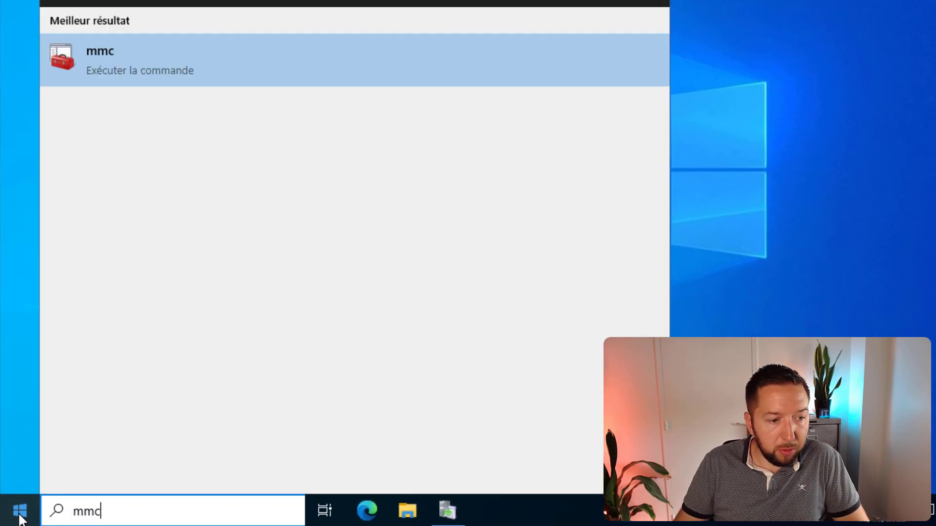
{"action": "left_click", "coordinate": [148, 66]}
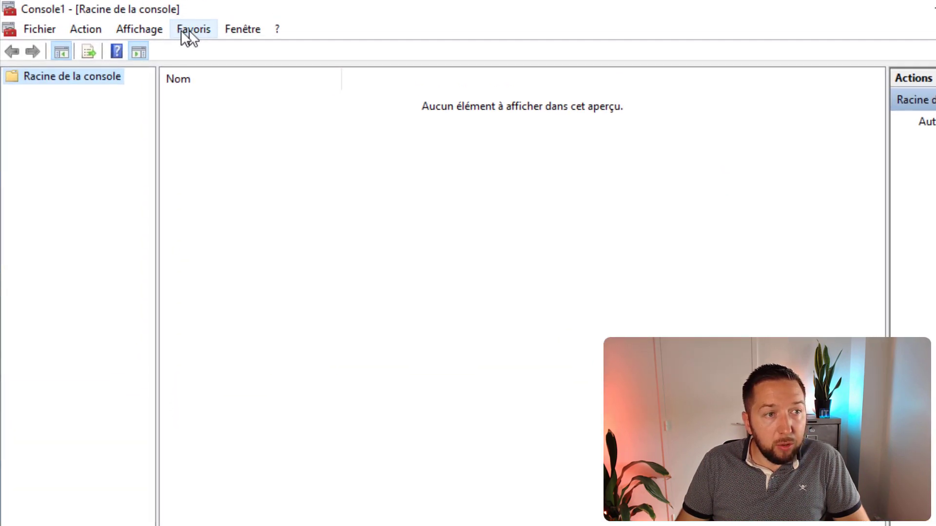
- Add the Certificats snap-in to the console, managing the computer account of the local computer
{"action": "left_click", "coordinate": [41, 29]}
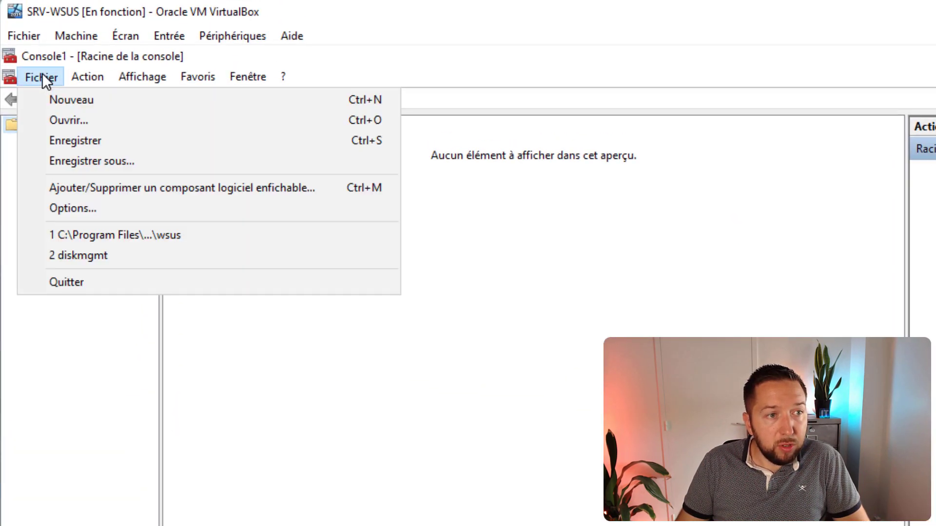
{"action": "left_click", "coordinate": [124, 187]}
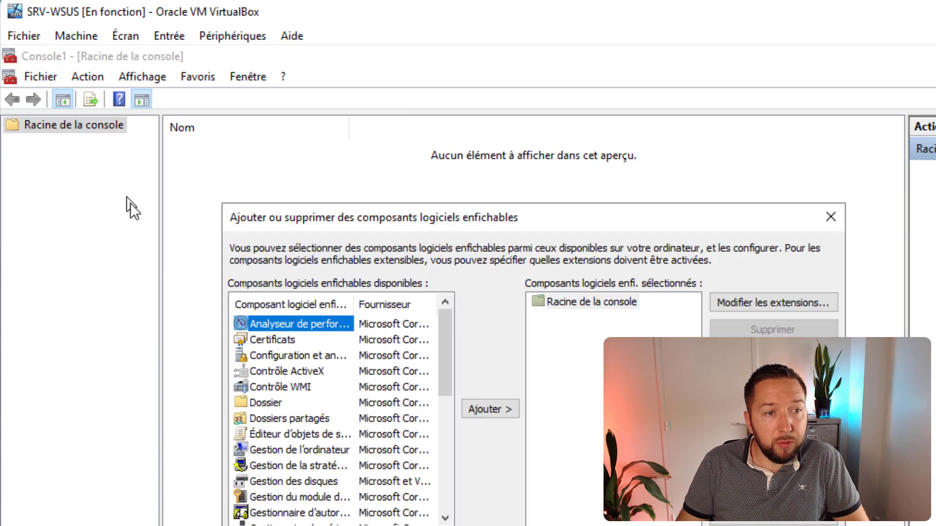
{"action": "left_click", "coordinate": [263, 341]}
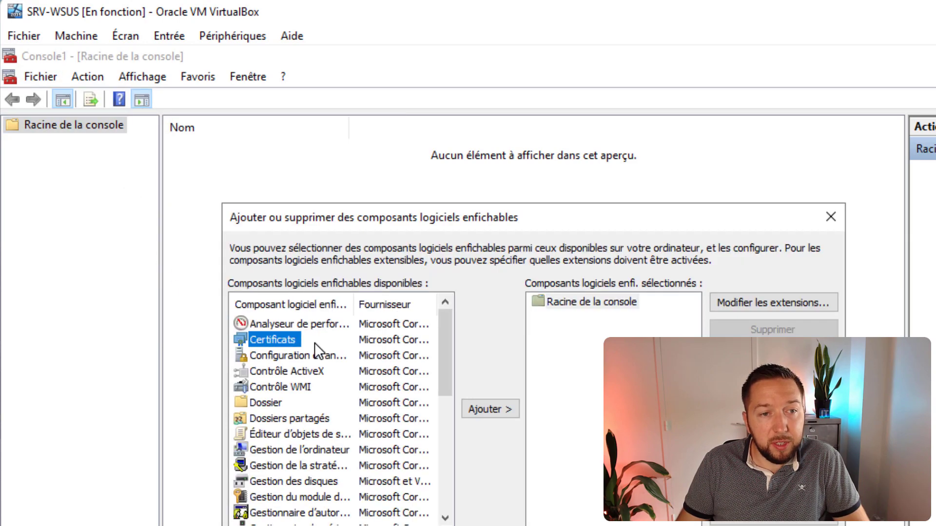
{"action": "double_click", "coordinate": [279, 340]}
{"action": "left_click", "coordinate": [196, 215]}
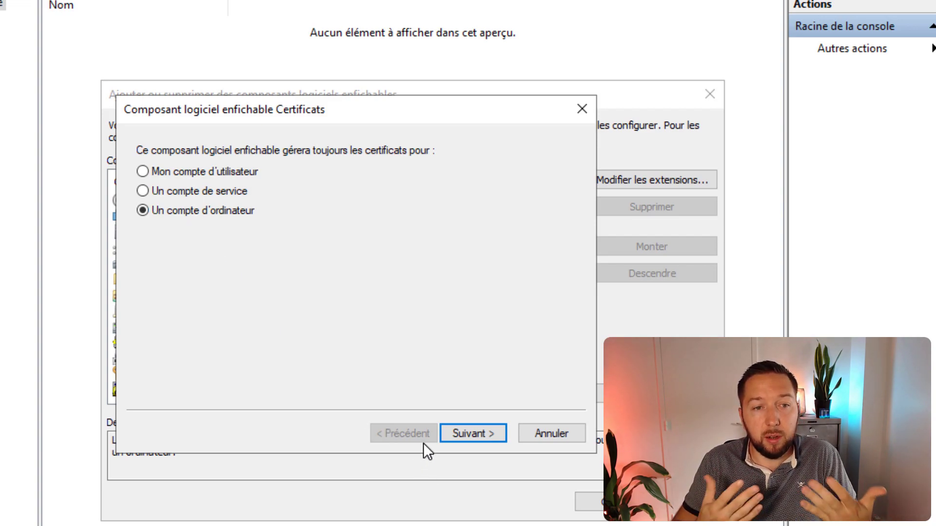
{"action": "left_click", "coordinate": [455, 434]}
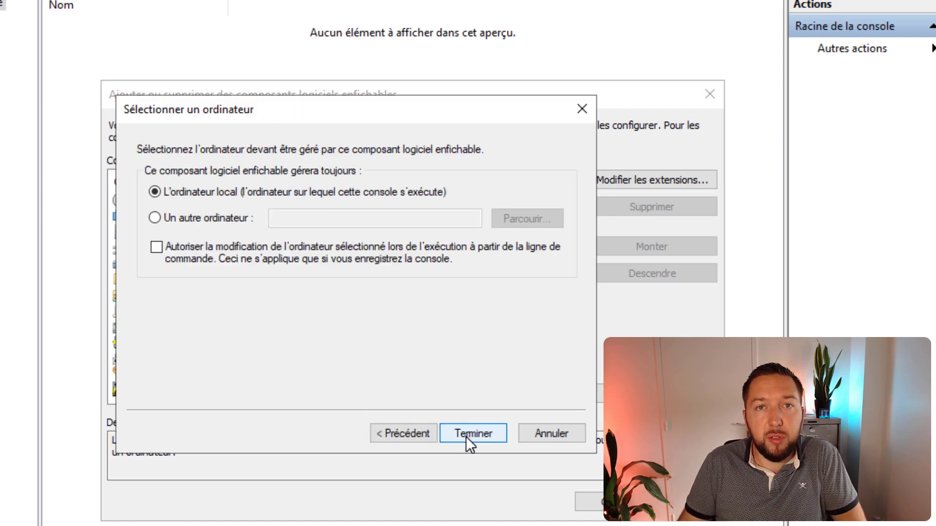
{"action": "left_click", "coordinate": [464, 434]}
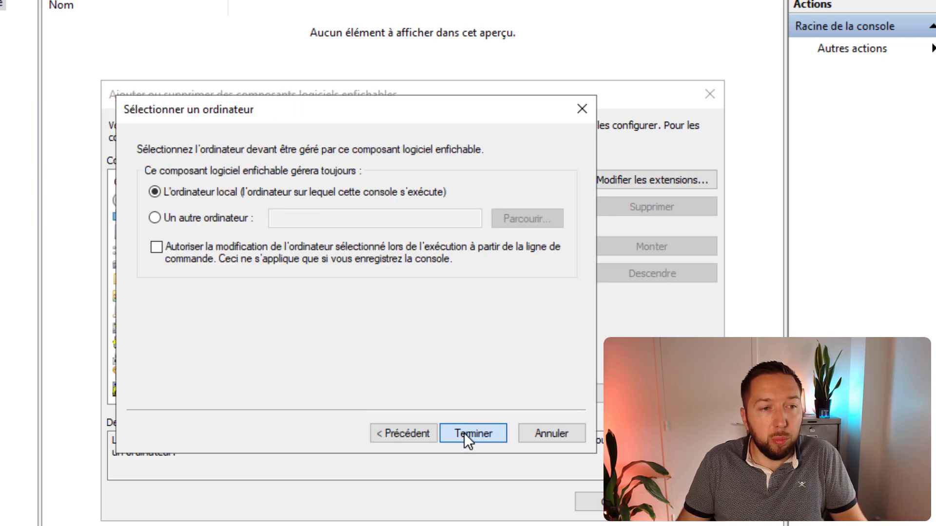
{"action": "left_click", "coordinate": [583, 503]}
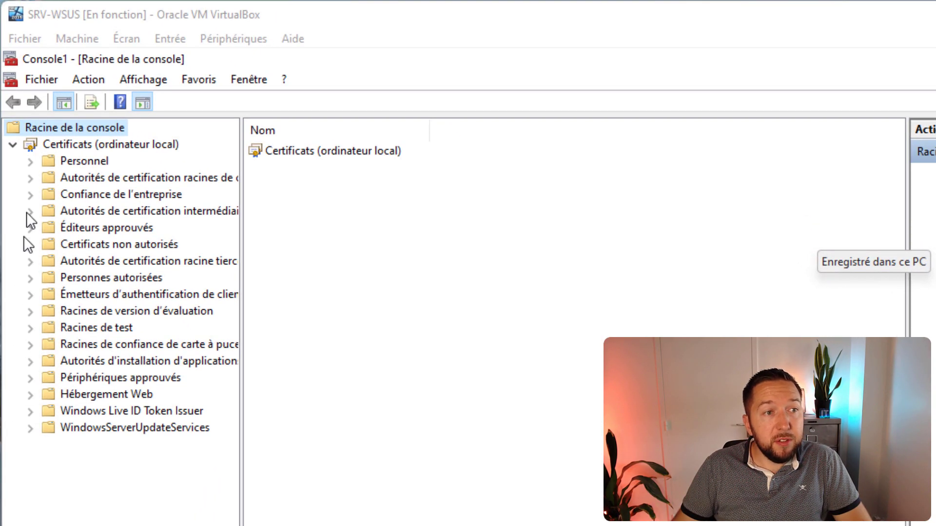
- Start a new certificate request in the Personnel store with the Active Directory enrollment policy and select WSUS - Certificat SSL
{"action": "left_click", "coordinate": [61, 162]}
{"action": "right_click", "coordinate": [110, 164]}
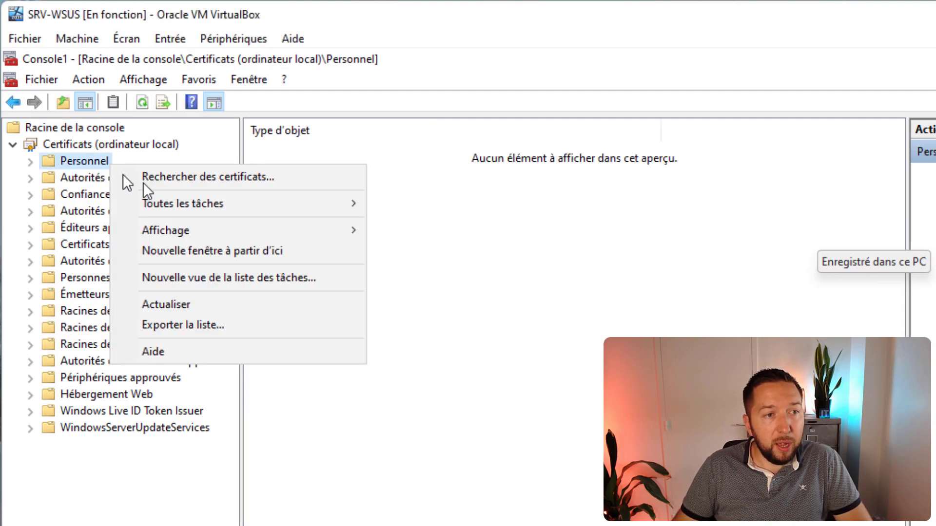
{"action": "mouse_move", "coordinate": [272, 209]}
{"action": "left_click", "coordinate": [481, 231]}
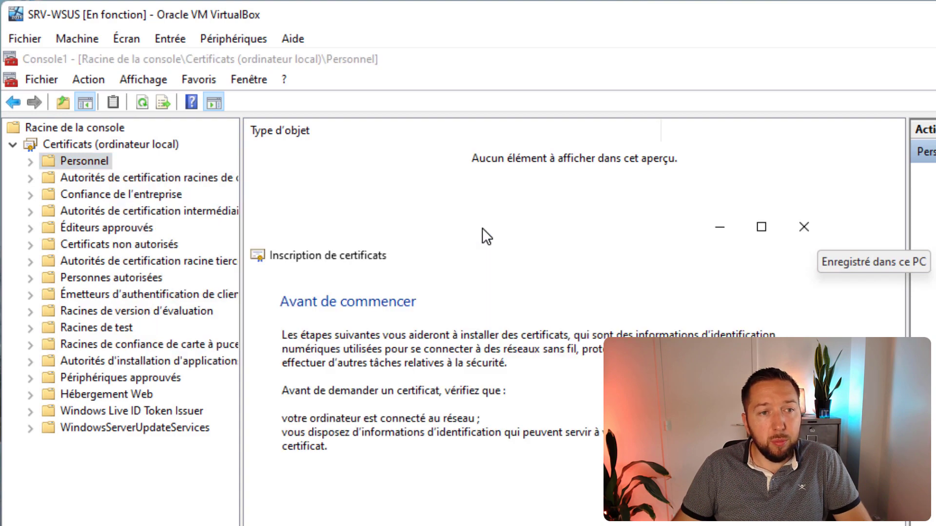
{"action": "left_click_drag", "start_coordinate": [367, 234], "coordinate": [257, 151]}
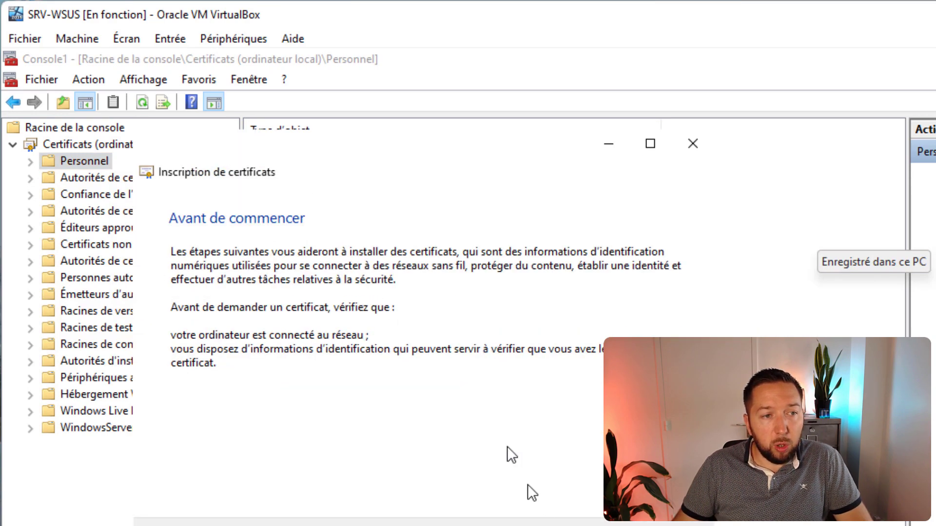
{"action": "left_click", "coordinate": [599, 525]}
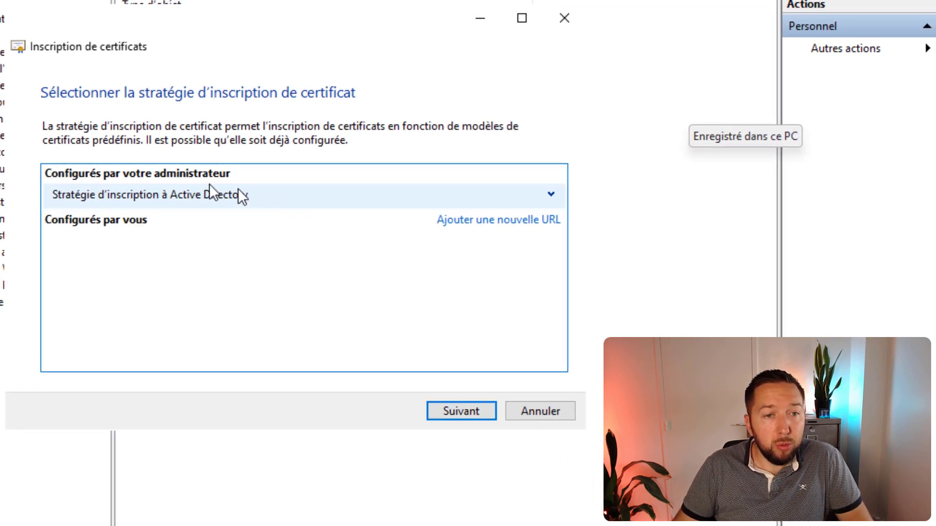
{"action": "left_click", "coordinate": [459, 408]}
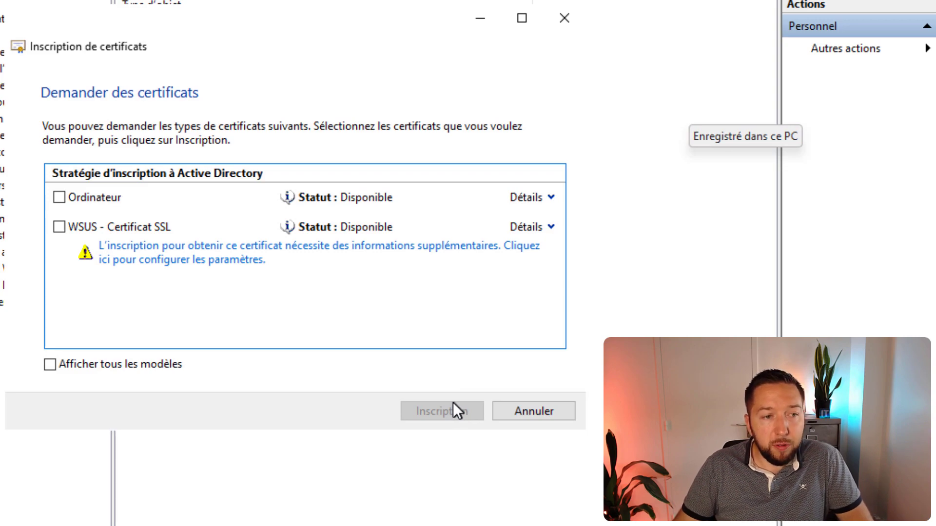
{"action": "left_click", "coordinate": [58, 228]}
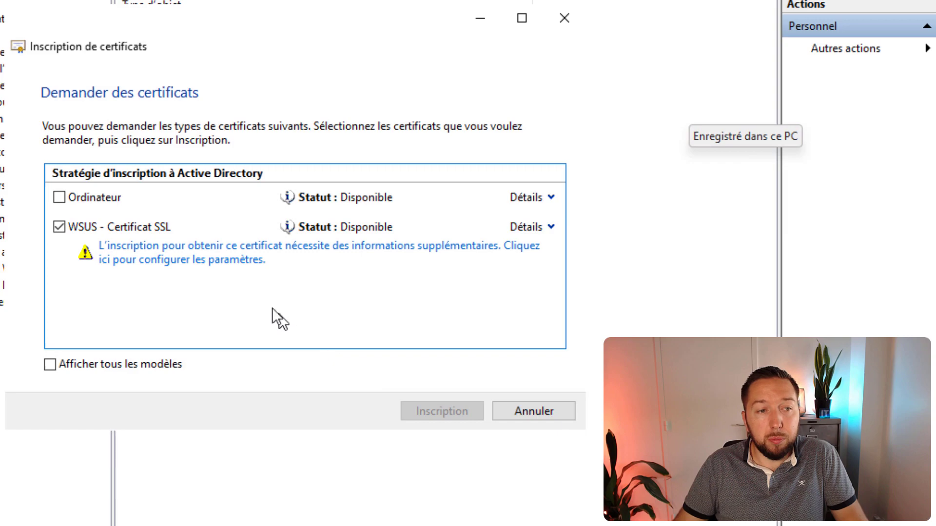
- Configure the certificate's subject name by adding the common name SRV-WSUS.it-connect.local
{"action": "left_click", "coordinate": [223, 265]}
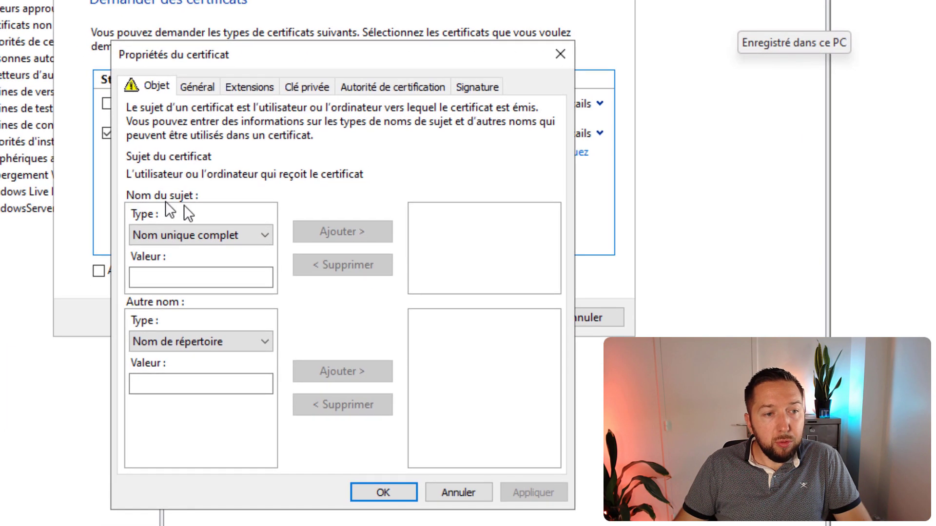
{"action": "left_click", "coordinate": [198, 242]}
{"action": "left_click", "coordinate": [187, 266]}
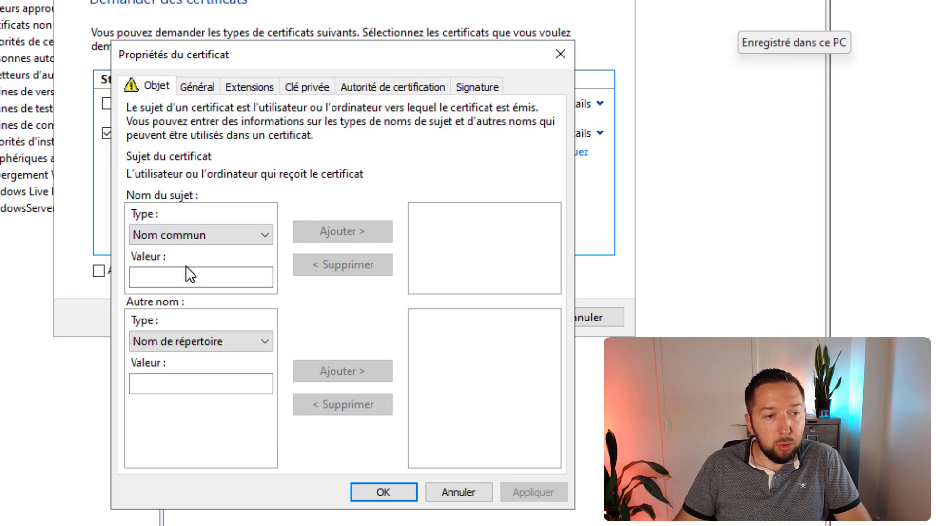
{"action": "left_click", "coordinate": [211, 276]}
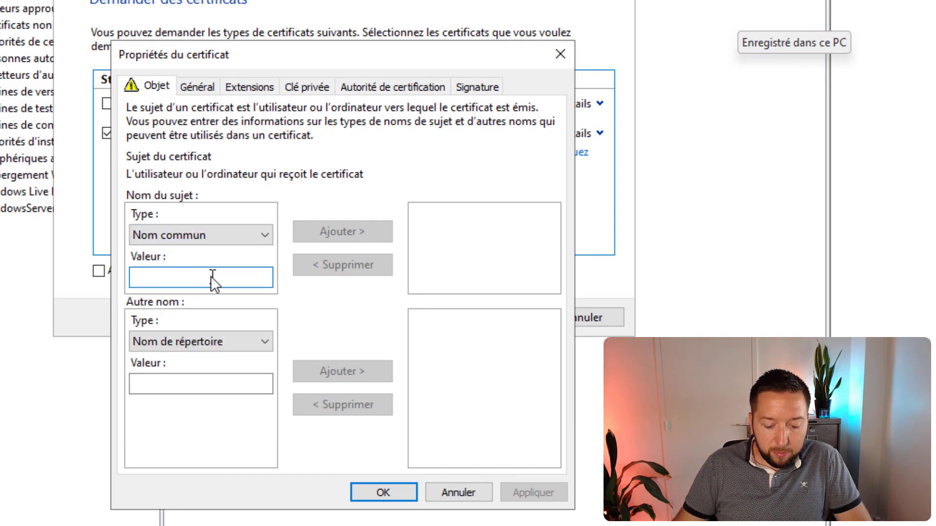
{"action": "type", "text": "SRV-WSUS.it-connect.local"}
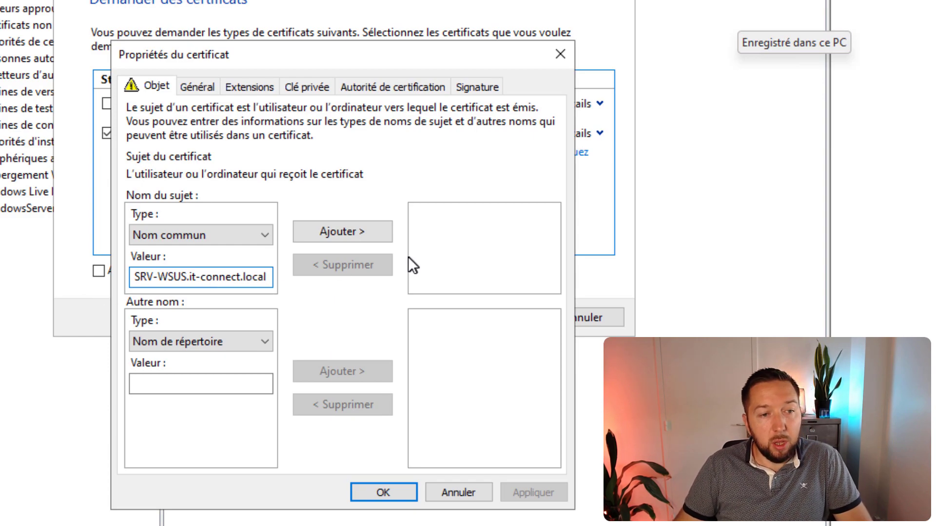
{"action": "left_click", "coordinate": [372, 235]}
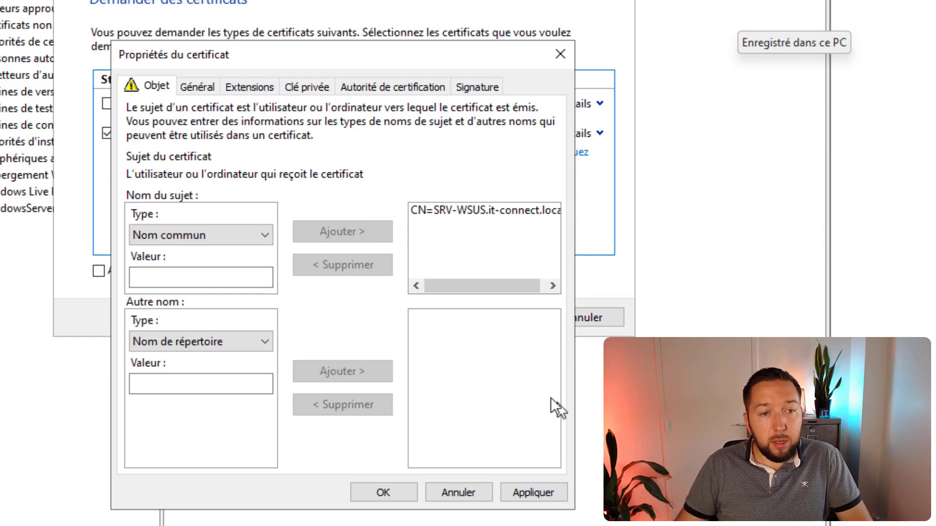
- Add SRV-WSUS.it-connect.local and SRV-WSUS as alternative names of type DNS and accept the certificate properties
{"action": "left_click", "coordinate": [190, 344]}
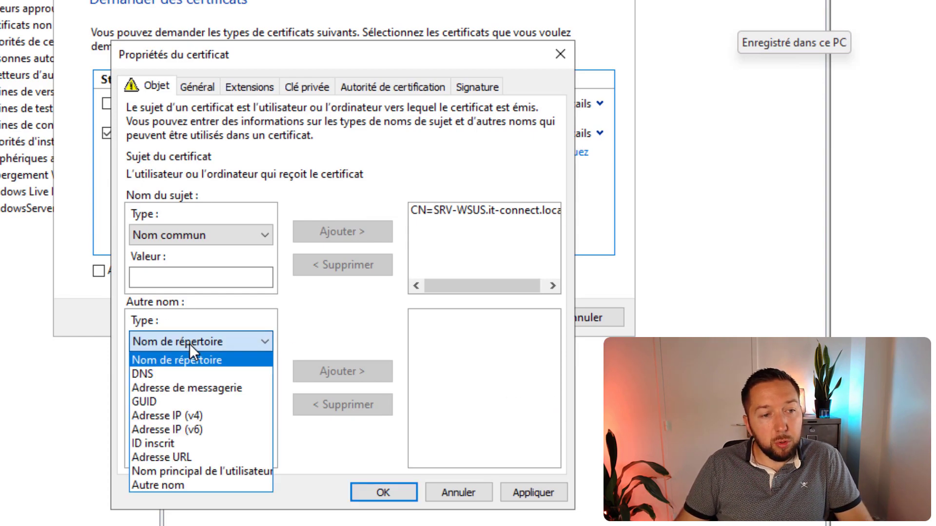
{"action": "left_click", "coordinate": [172, 373]}
{"action": "left_click", "coordinate": [169, 378]}
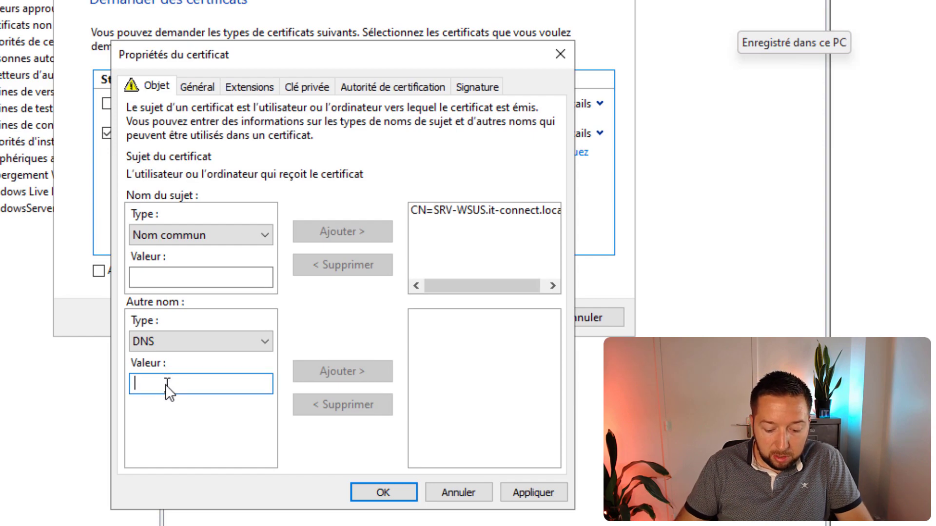
{"action": "type", "text": "SRV-WSUS."}
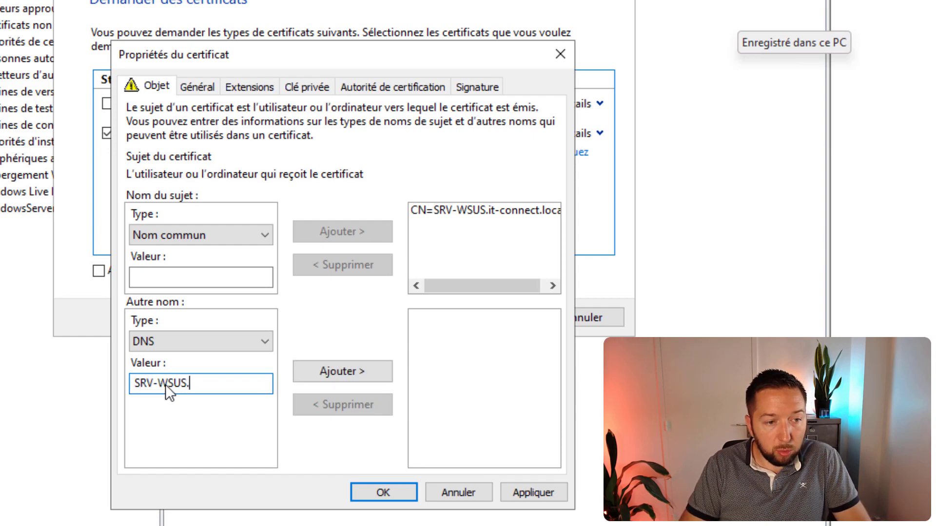
{"action": "type", "text": "it-connect.local"}
{"action": "left_click", "coordinate": [342, 370]}
{"action": "left_click", "coordinate": [245, 386]}
{"action": "type", "text": "SRV-WSUS"}
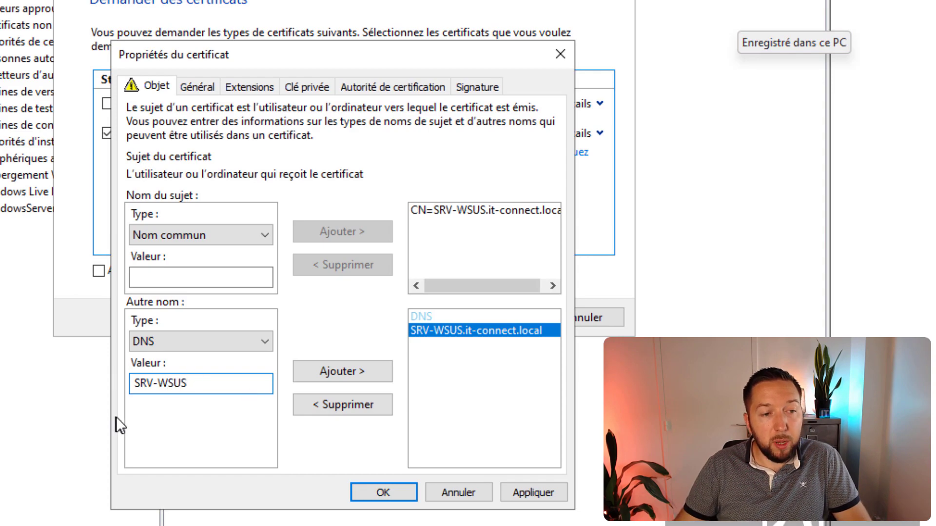
{"action": "left_click", "coordinate": [319, 372]}
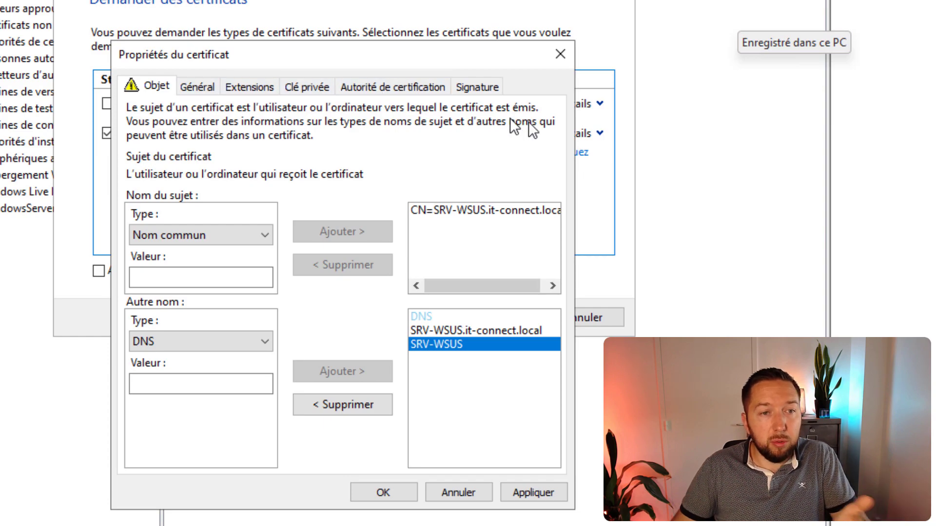
{"action": "left_click", "coordinate": [408, 490]}
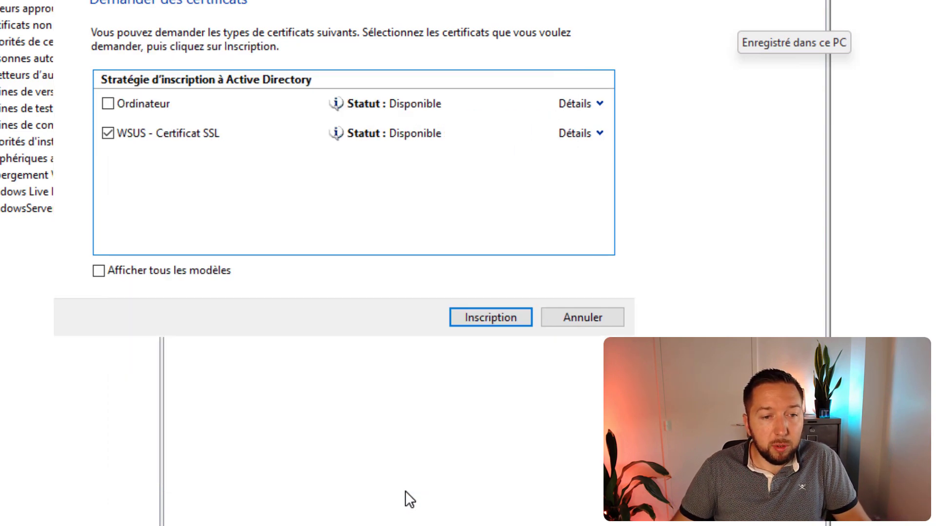
- Enroll the WSUS - Certificat SSL certificate and review the issued certificate before finishing the wizard
{"action": "left_click", "coordinate": [469, 314]}
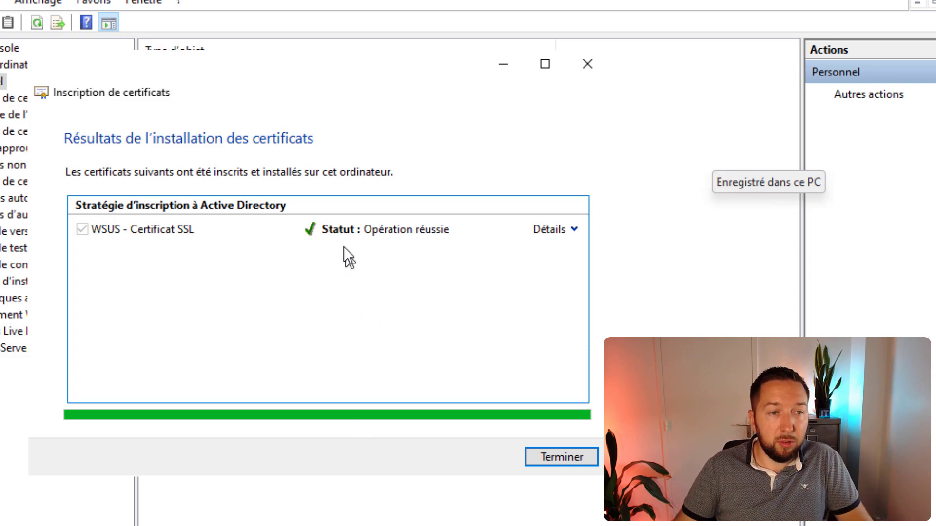
{"action": "left_click", "coordinate": [574, 228]}
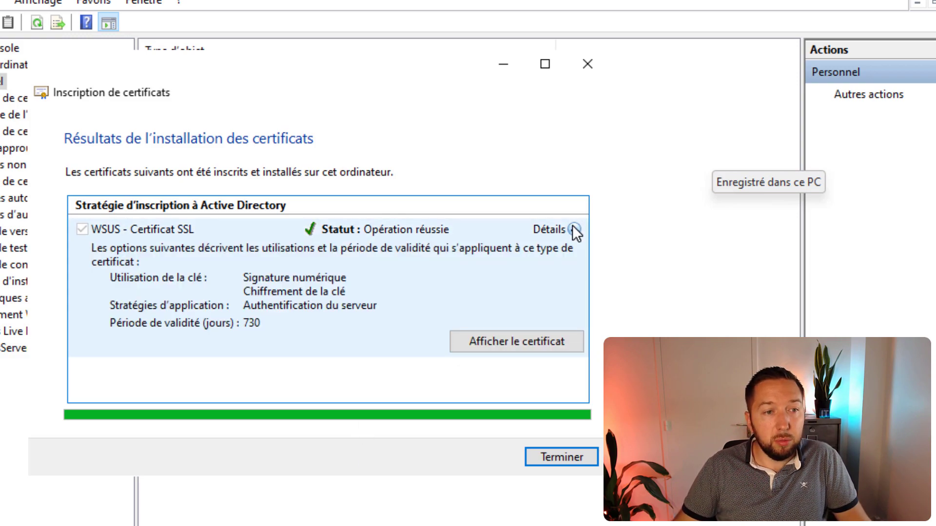
{"action": "left_click", "coordinate": [490, 336]}
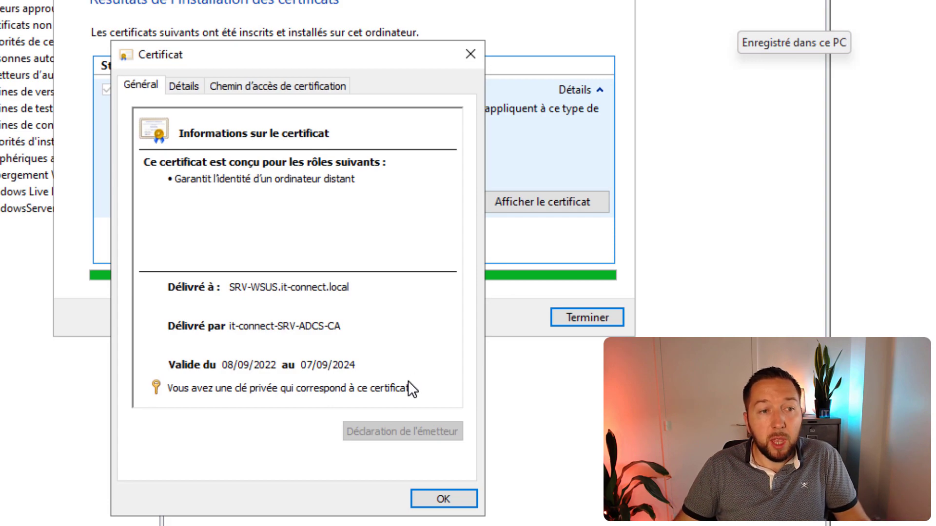
{"action": "left_click", "coordinate": [453, 499]}
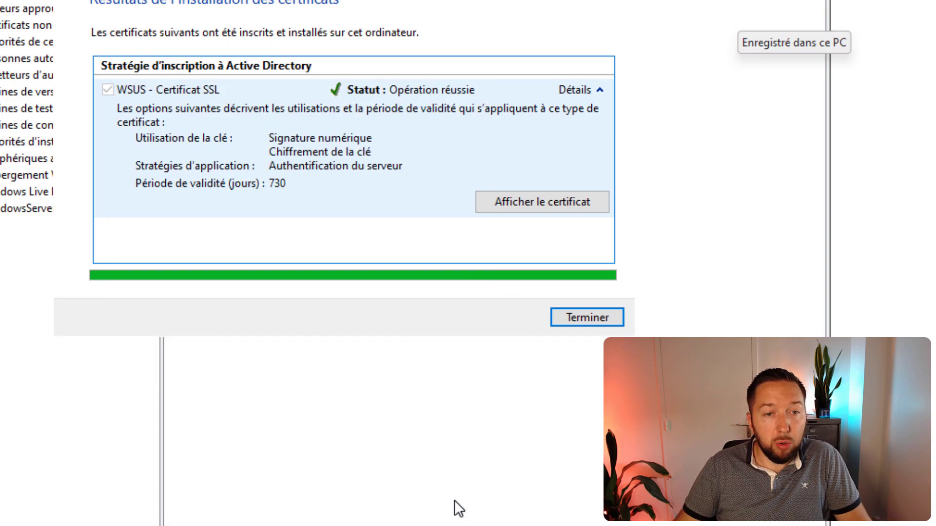
{"action": "left_click", "coordinate": [585, 324]}
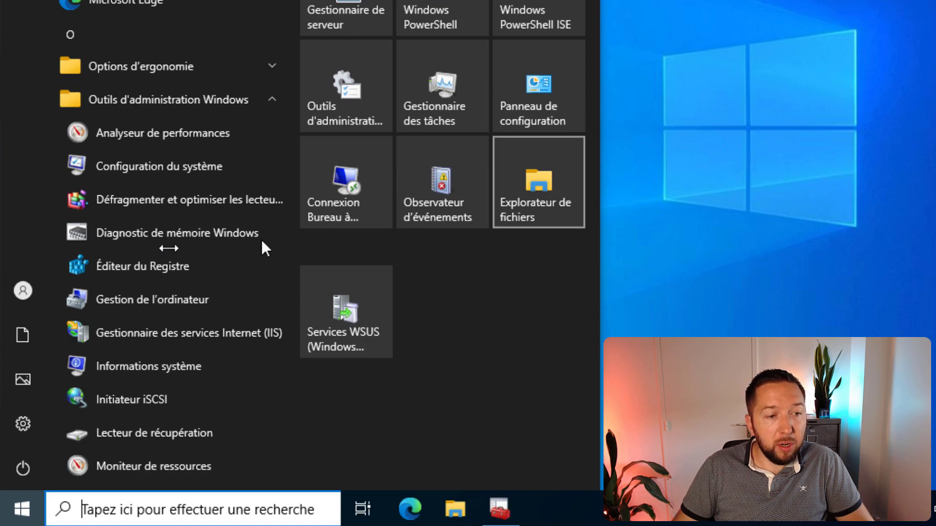
- Open the IIS Manager and expand the Administration WSUS site under the SRV-WSUS server's sites
{"action": "left_click", "coordinate": [159, 332]}
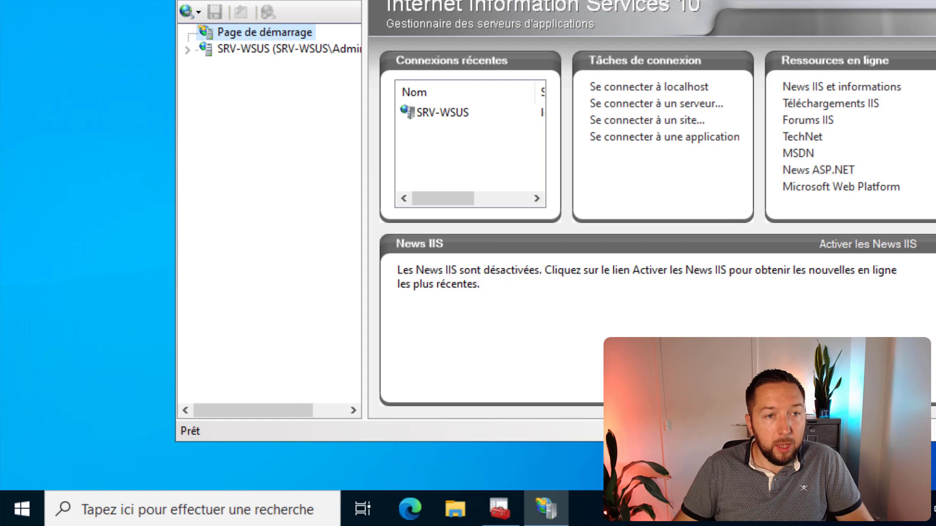
{"action": "key", "text": "super+Up"}
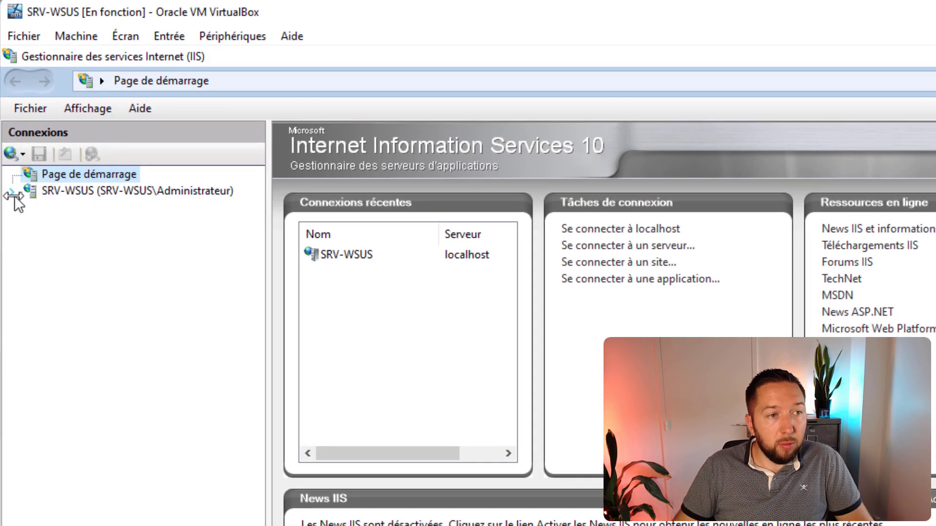
{"action": "left_click", "coordinate": [51, 191]}
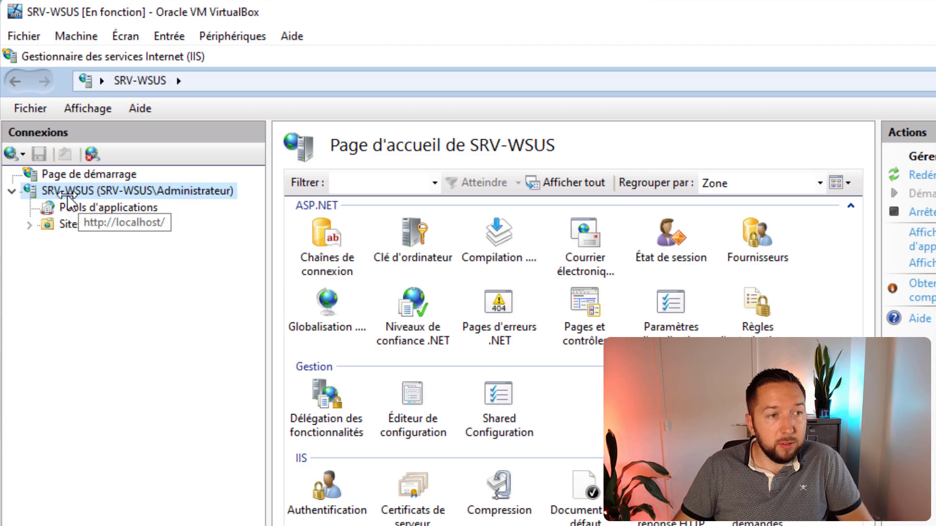
{"action": "left_click", "coordinate": [29, 226]}
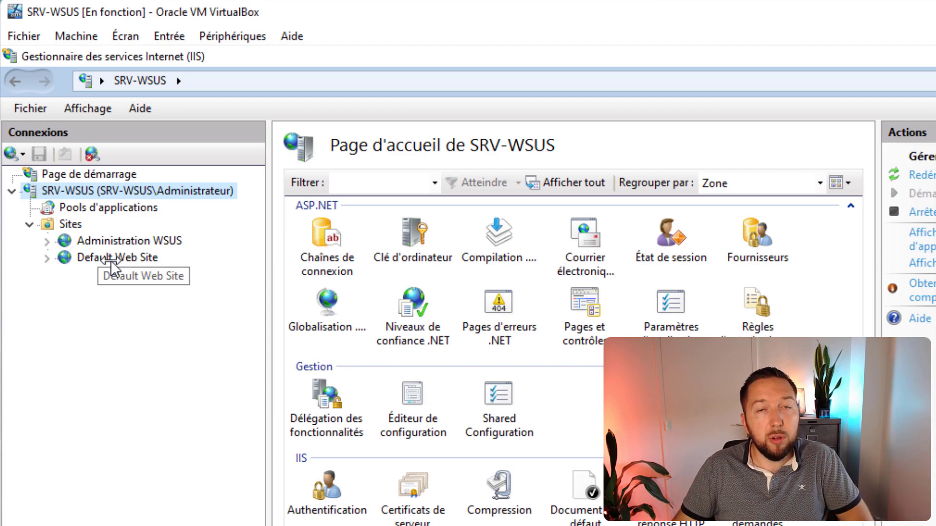
{"action": "left_click", "coordinate": [93, 242]}
{"action": "left_click", "coordinate": [47, 241]}
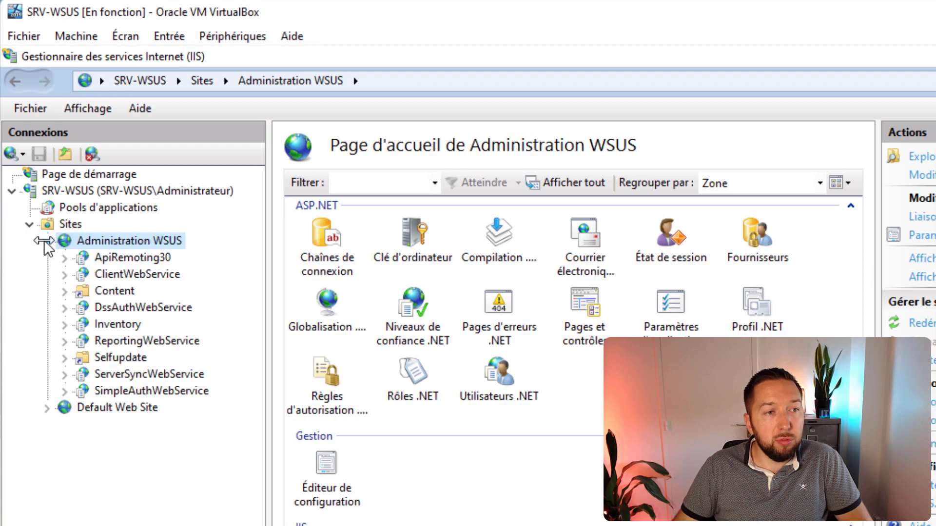
- Assign the SRV-WSUS.it-connect.local SSL certificate to the Administration WSUS site's https binding on port 8531 and close the bindings
{"action": "right_click", "coordinate": [182, 244]}
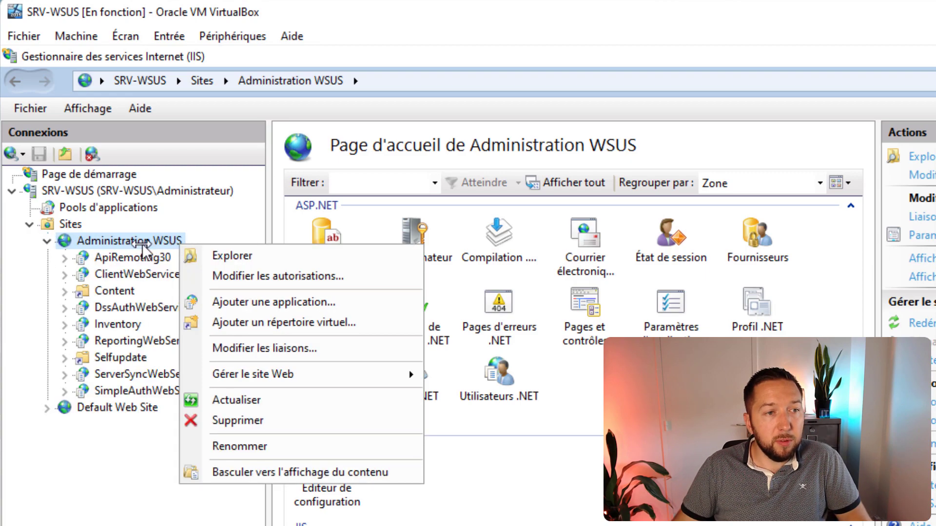
{"action": "left_click", "coordinate": [223, 349]}
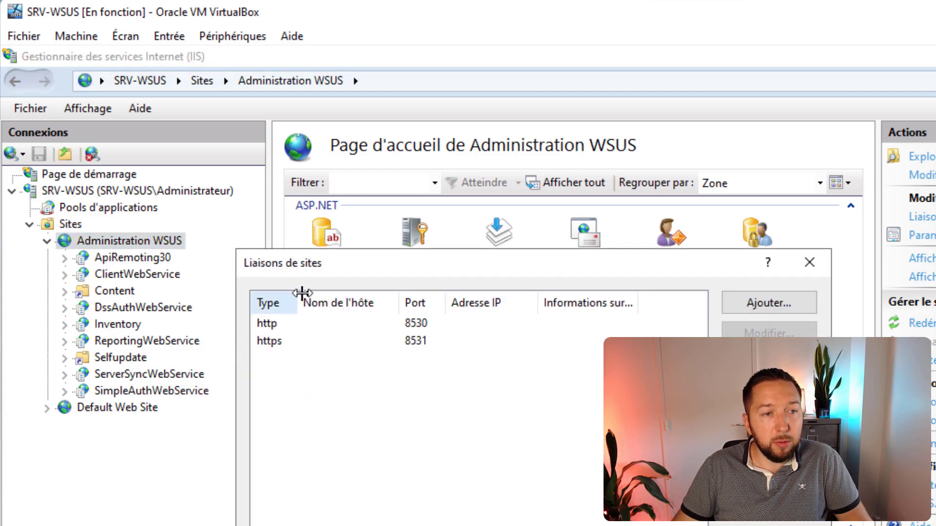
{"action": "left_click", "coordinate": [271, 295]}
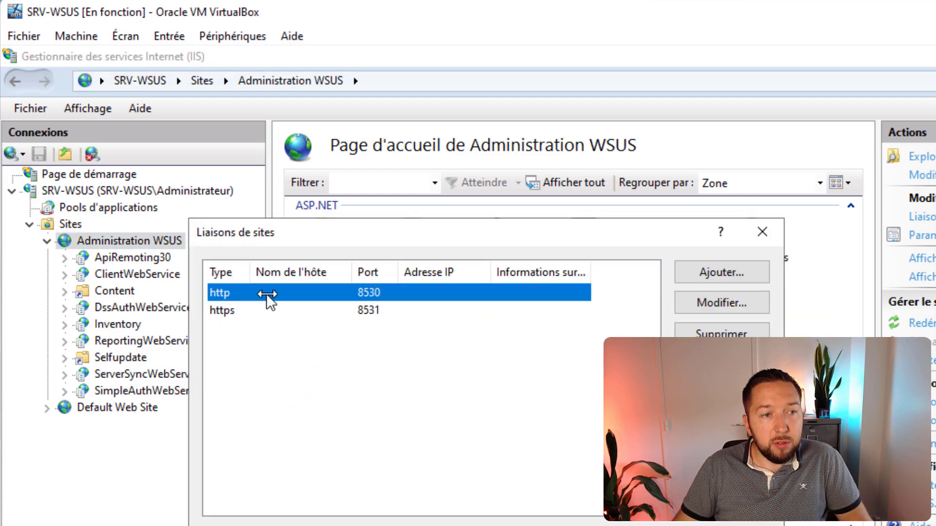
{"action": "left_click", "coordinate": [275, 312]}
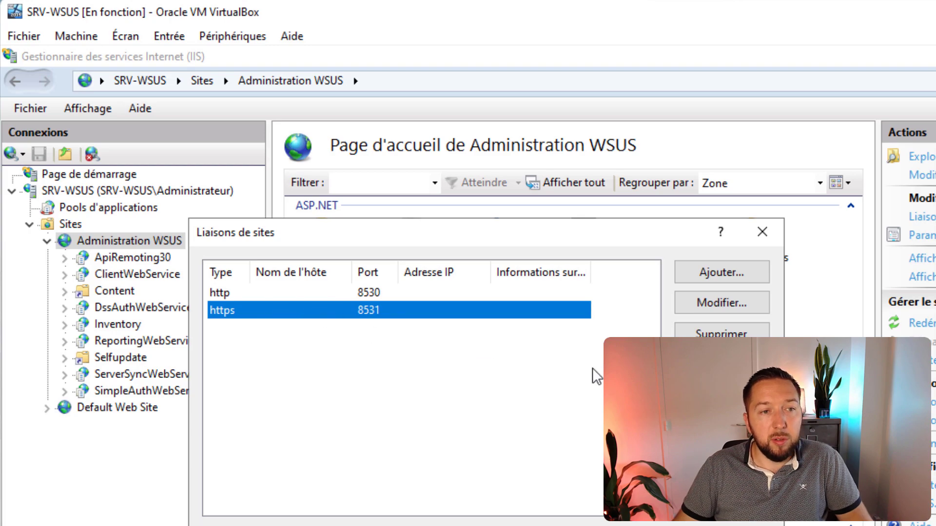
{"action": "left_click", "coordinate": [698, 303]}
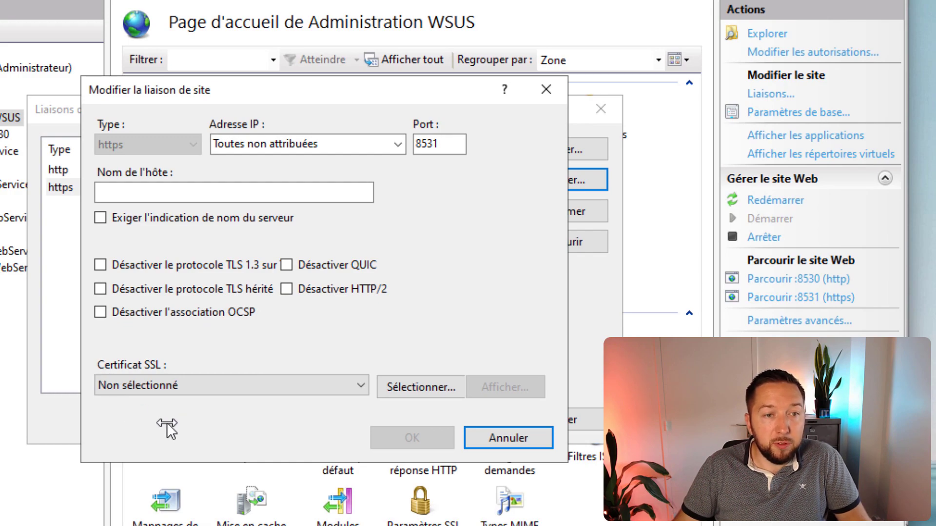
{"action": "left_click", "coordinate": [184, 387]}
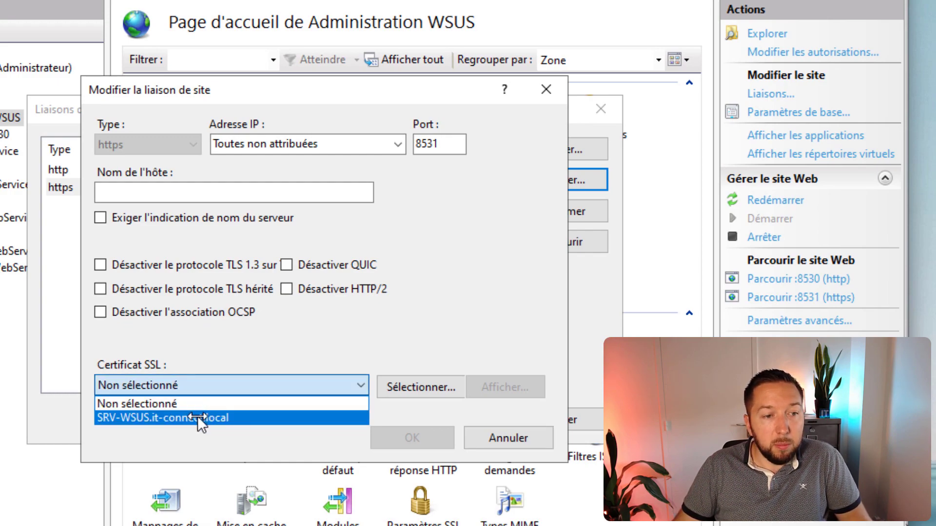
{"action": "left_click", "coordinate": [198, 417]}
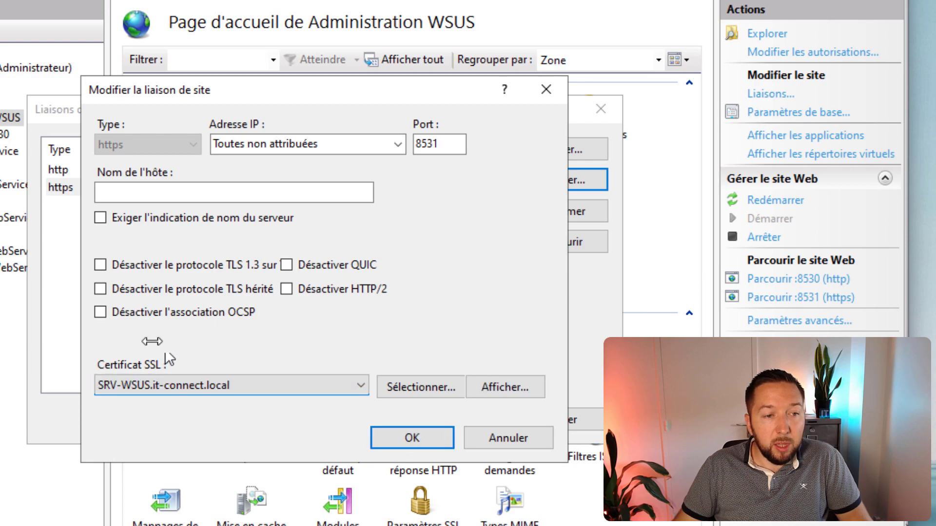
{"action": "left_click", "coordinate": [427, 437]}
{"action": "left_click", "coordinate": [110, 190]}
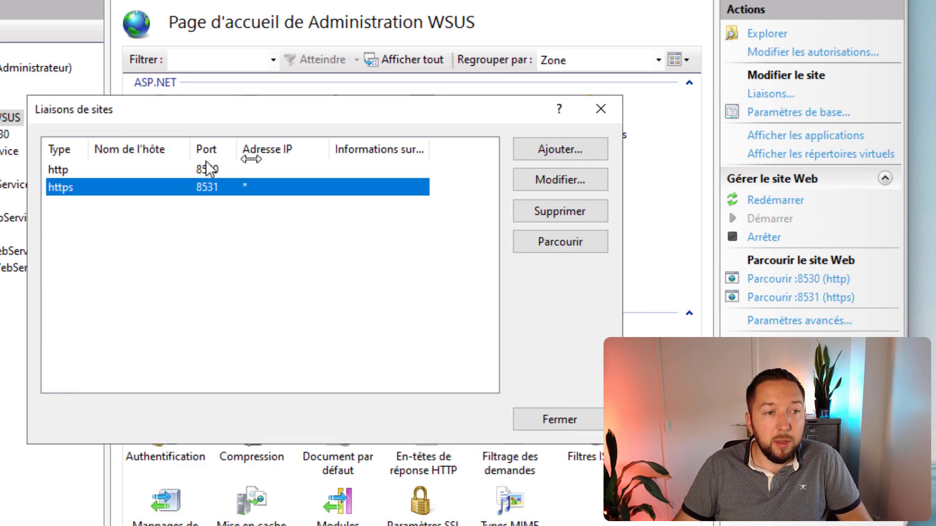
{"action": "left_click", "coordinate": [539, 419]}
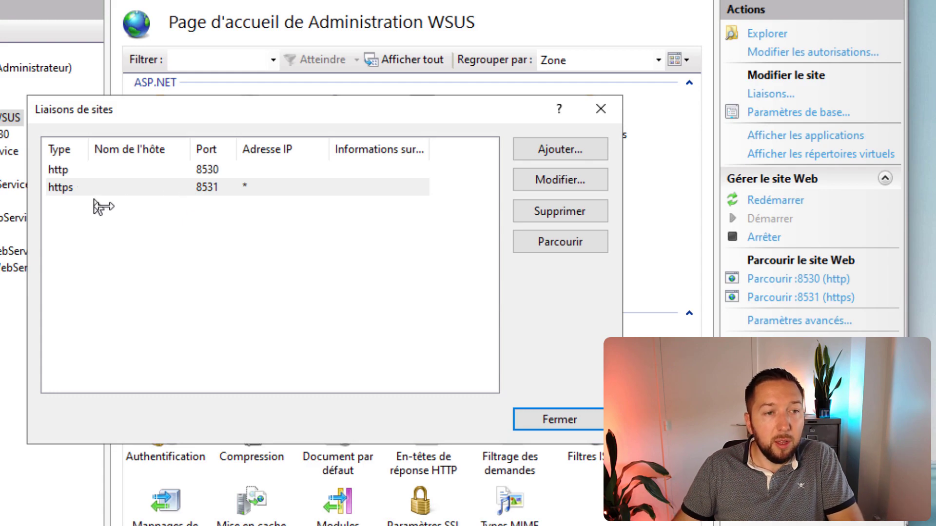
{"action": "left_click", "coordinate": [528, 421]}
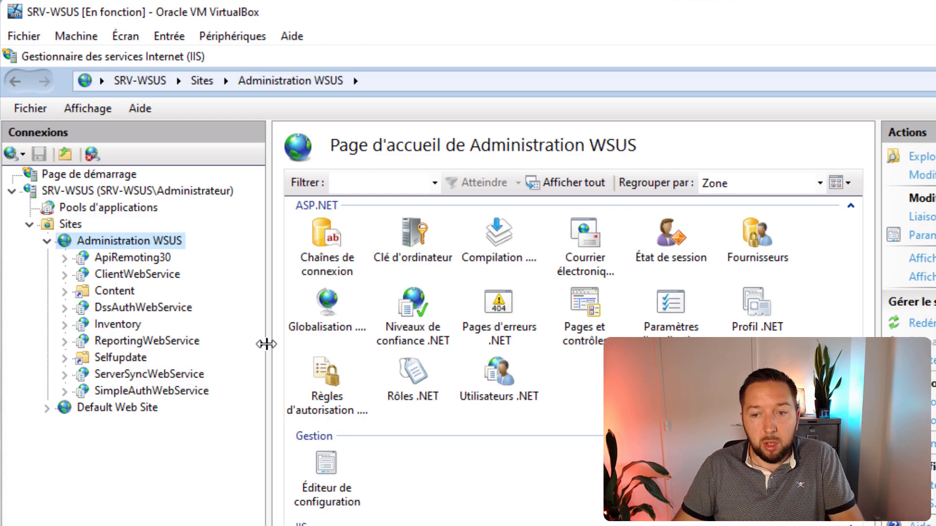
- Require SSL for the ApiRemoting30 application and apply the change
{"action": "left_click", "coordinate": [146, 257]}
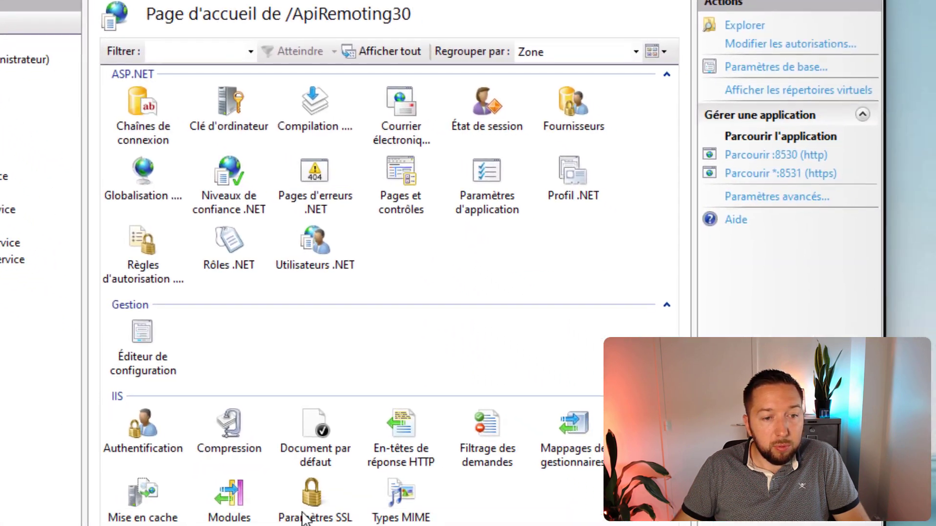
{"action": "double_click", "coordinate": [280, 487]}
{"action": "left_click", "coordinate": [83, 55]}
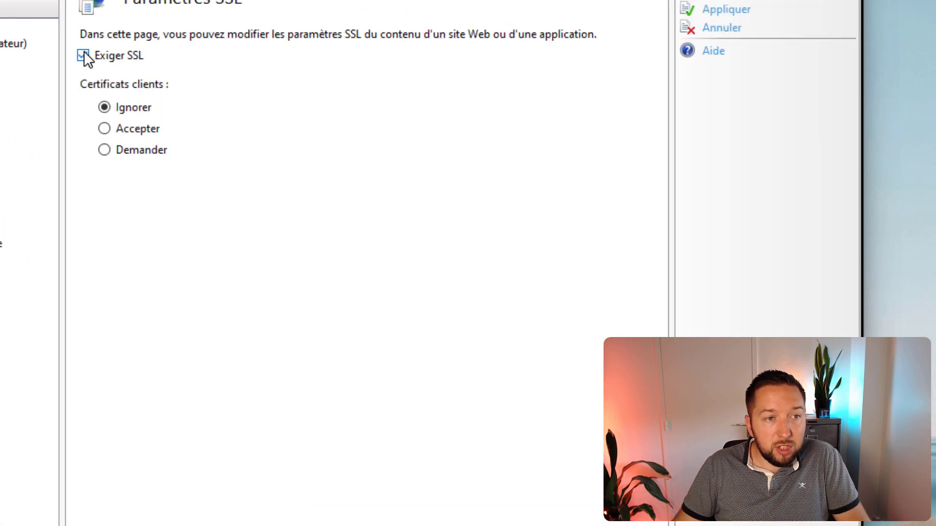
{"action": "left_click", "coordinate": [739, 11]}
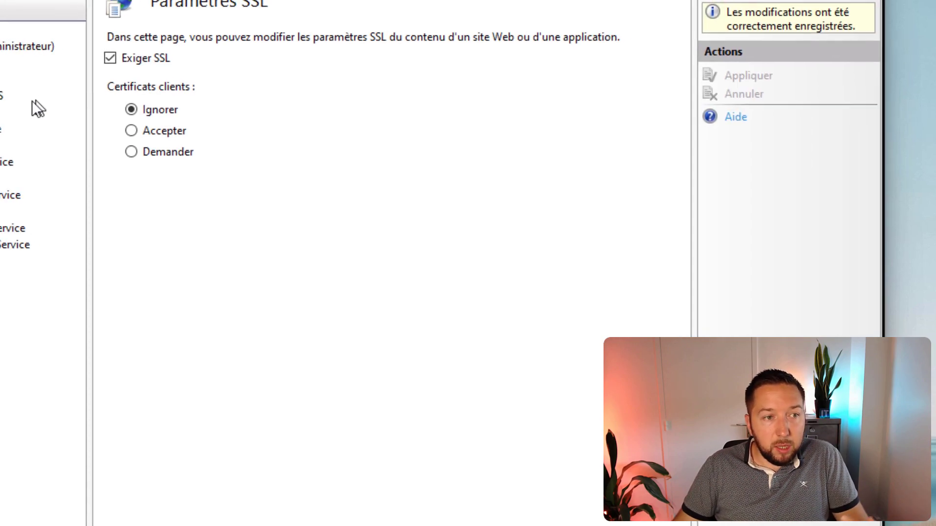
- Require SSL for the ClientWebService application and apply the change
{"action": "left_click", "coordinate": [128, 142]}
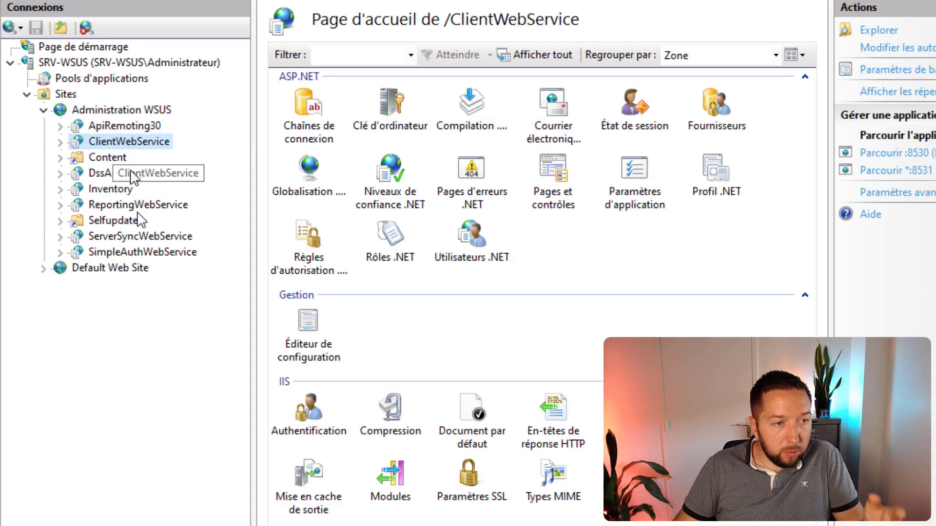
{"action": "double_click", "coordinate": [469, 478]}
{"action": "left_click", "coordinate": [274, 75]}
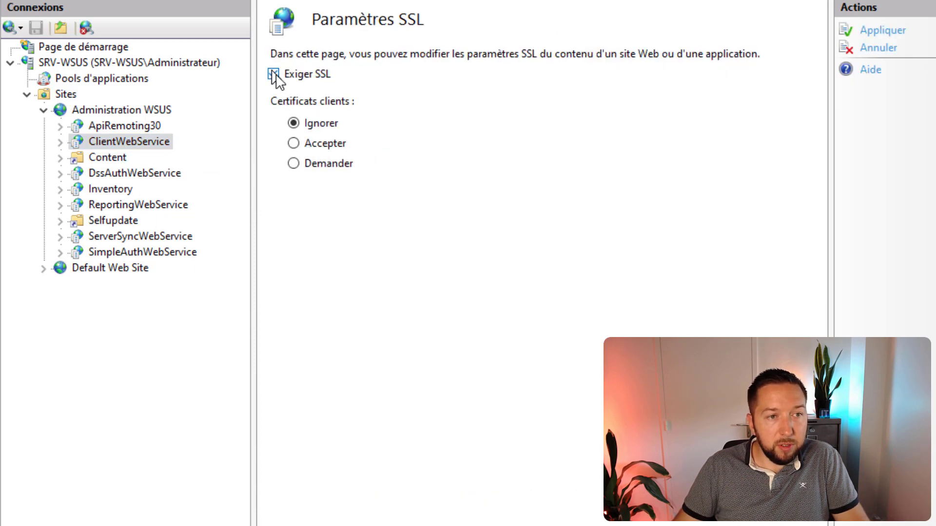
{"action": "left_click", "coordinate": [887, 32]}
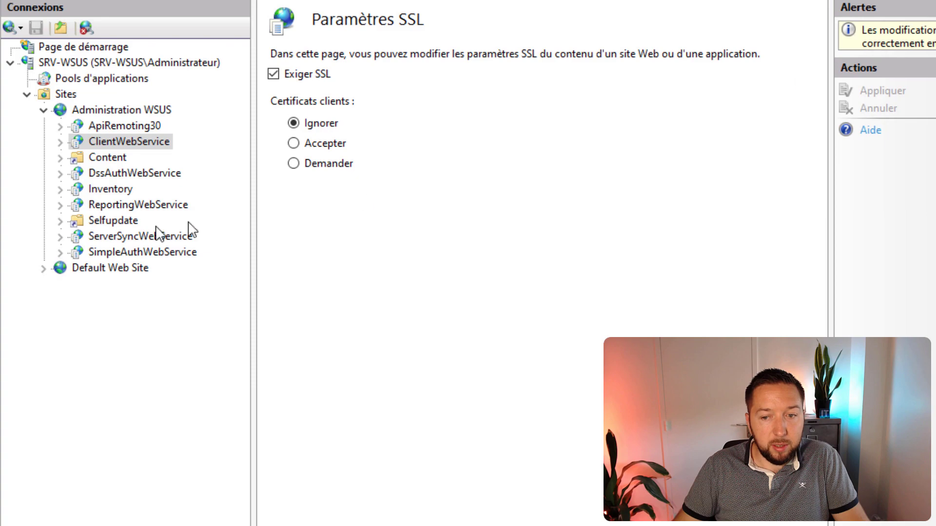
- Require SSL for the DssAuthWebService application and apply the change
{"action": "left_click", "coordinate": [113, 174]}
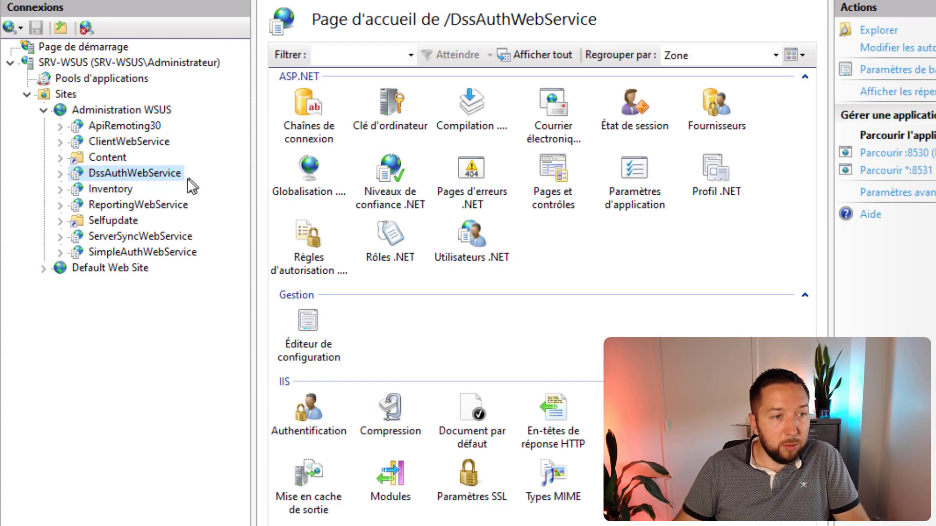
{"action": "double_click", "coordinate": [469, 478]}
{"action": "left_click", "coordinate": [287, 76]}
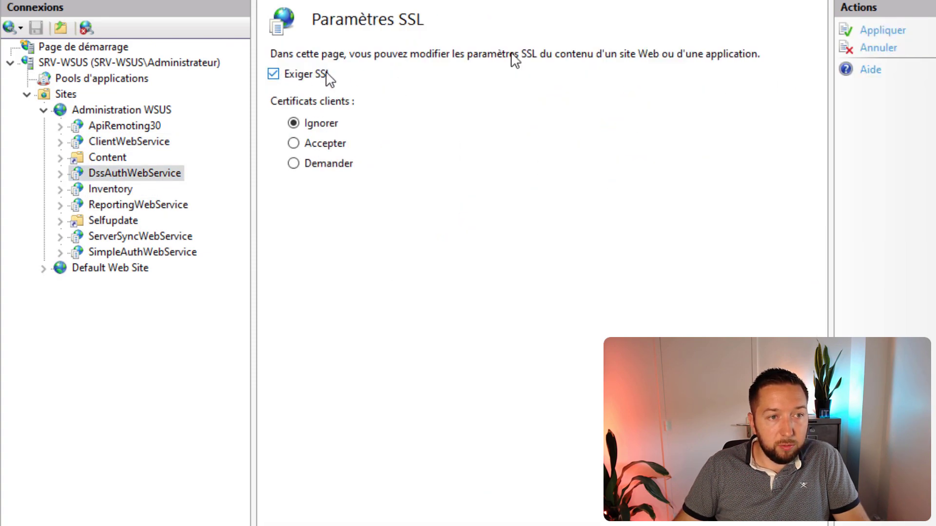
{"action": "left_click", "coordinate": [878, 31]}
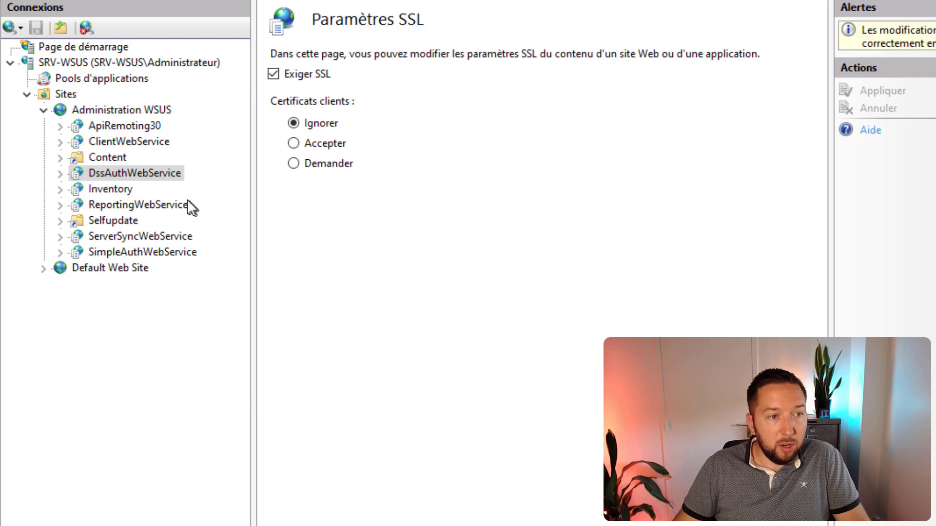
- Require SSL for the ServerSyncWebService application and apply the change
{"action": "left_click", "coordinate": [161, 237]}
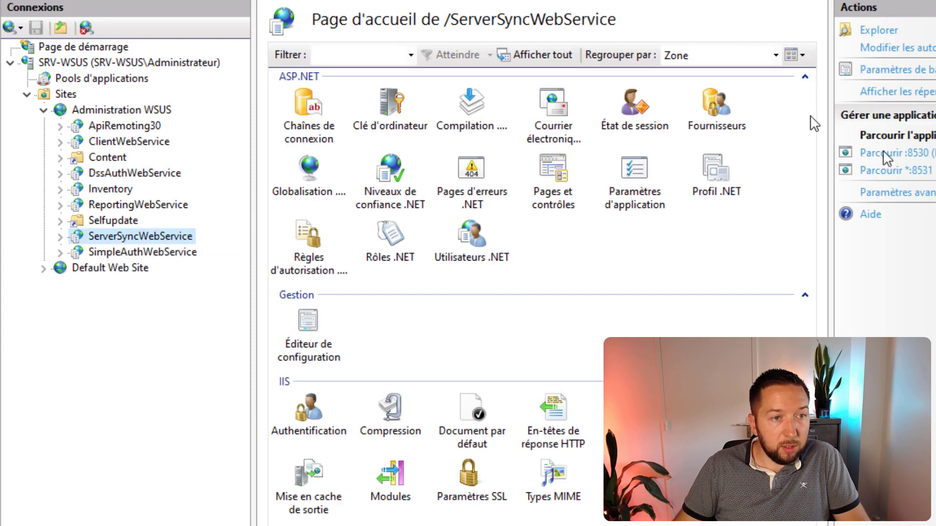
{"action": "double_click", "coordinate": [469, 476]}
{"action": "left_click", "coordinate": [280, 75]}
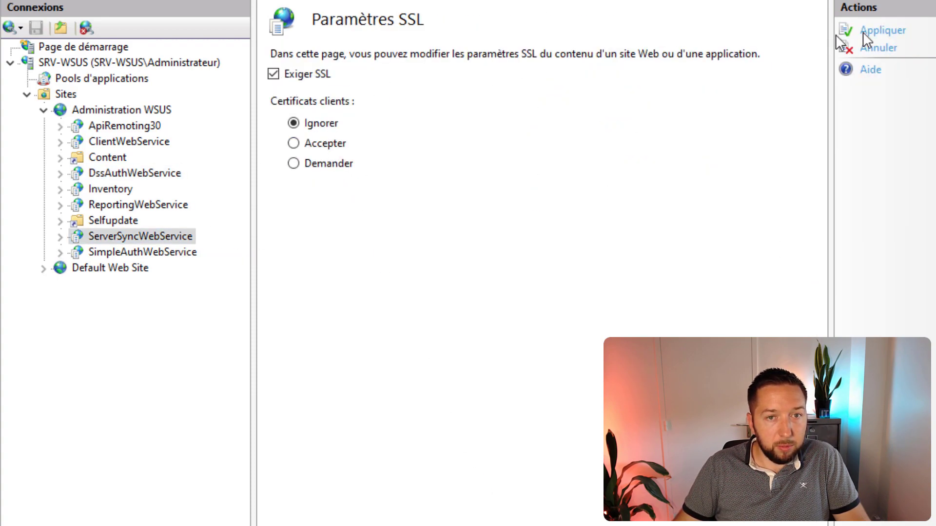
{"action": "left_click", "coordinate": [877, 31]}
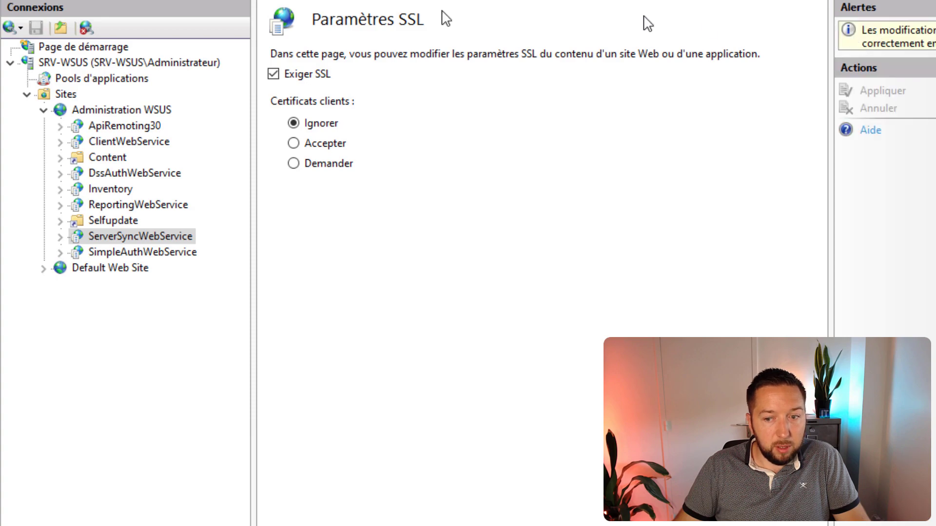
- Require and apply SSL for the SimpleAuthWebService application, and restart the Administration WSUS site
{"action": "left_click", "coordinate": [138, 252]}
{"action": "double_click", "coordinate": [469, 476]}
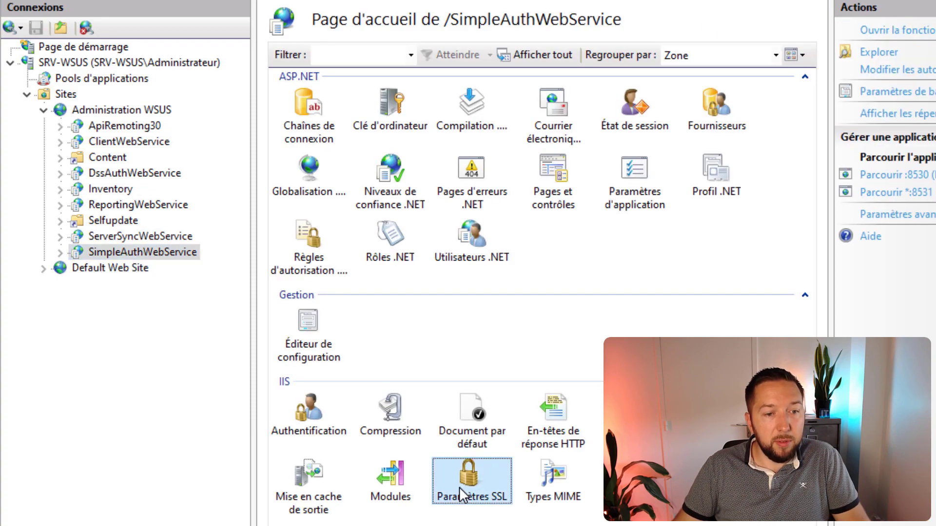
{"action": "left_click", "coordinate": [273, 74]}
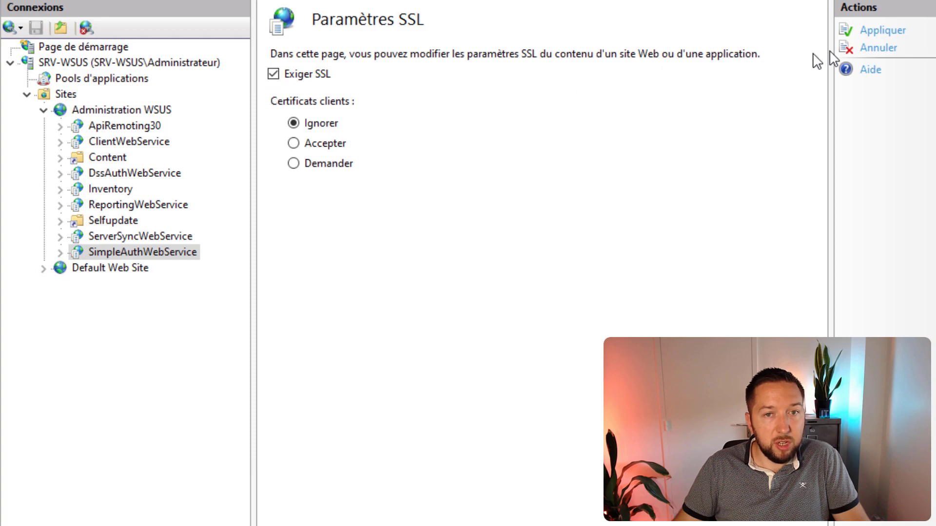
{"action": "left_click", "coordinate": [881, 30]}
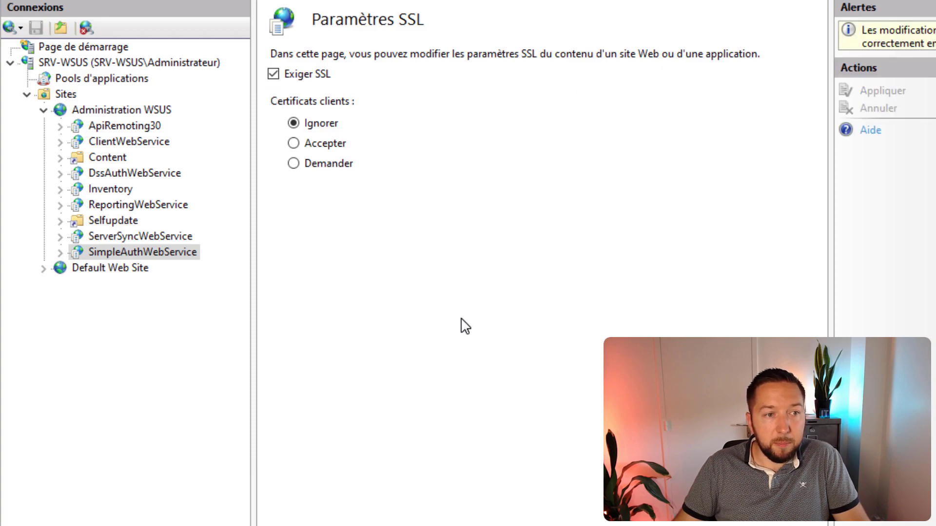
{"action": "left_click", "coordinate": [145, 109]}
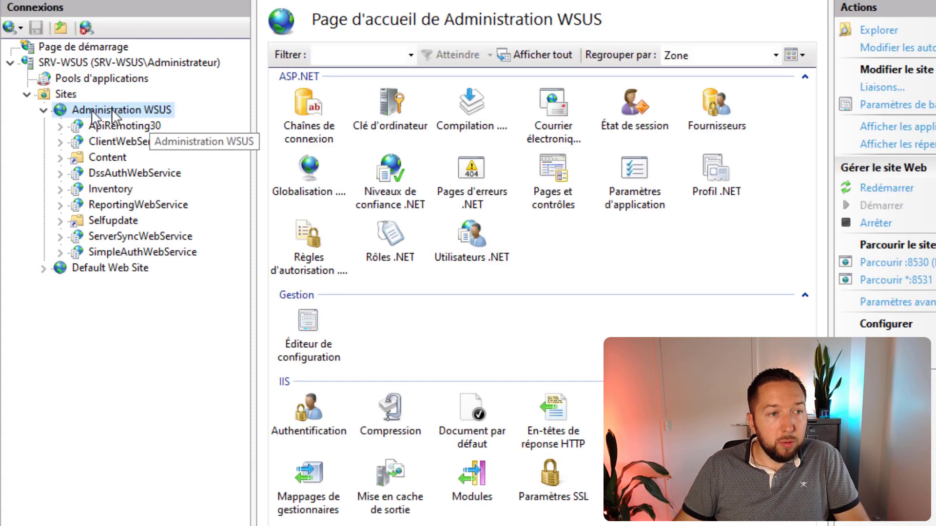
{"action": "left_click", "coordinate": [873, 186]}
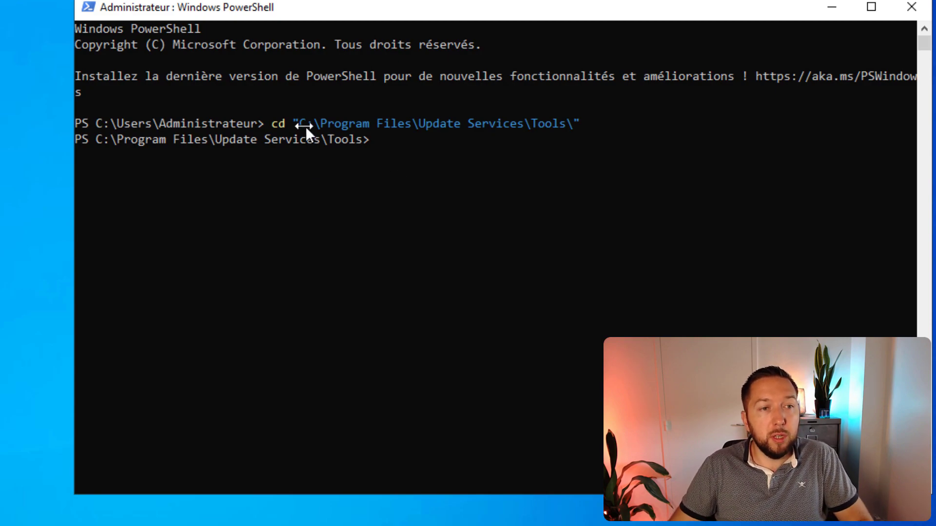
- Run WsusUtil.exe configuressl for srv-wsus.it-connect.local from the Update Services Tools folder
{"action": "left_click_drag", "start_coordinate": [298, 124], "coordinate": [502, 123]}
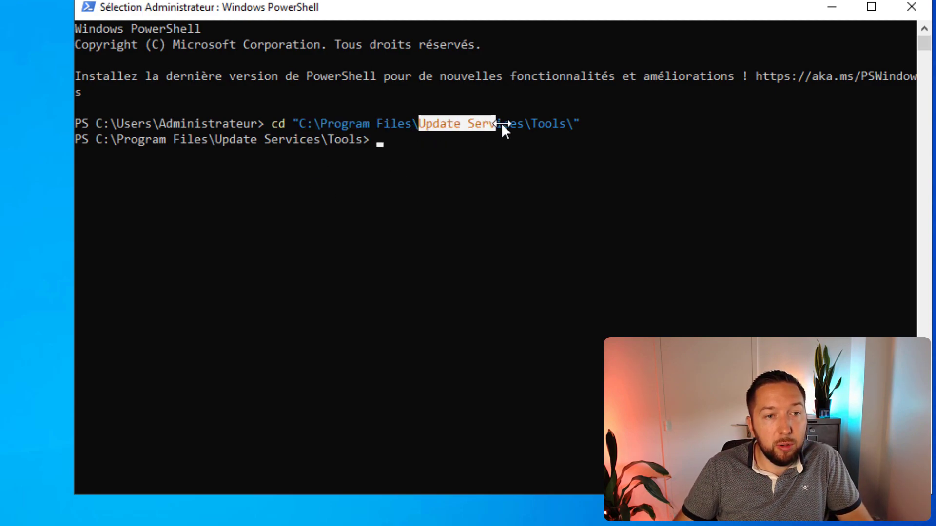
{"action": "right_click", "coordinate": [549, 152]}
{"action": "type", "text": ".\\wsusu"}
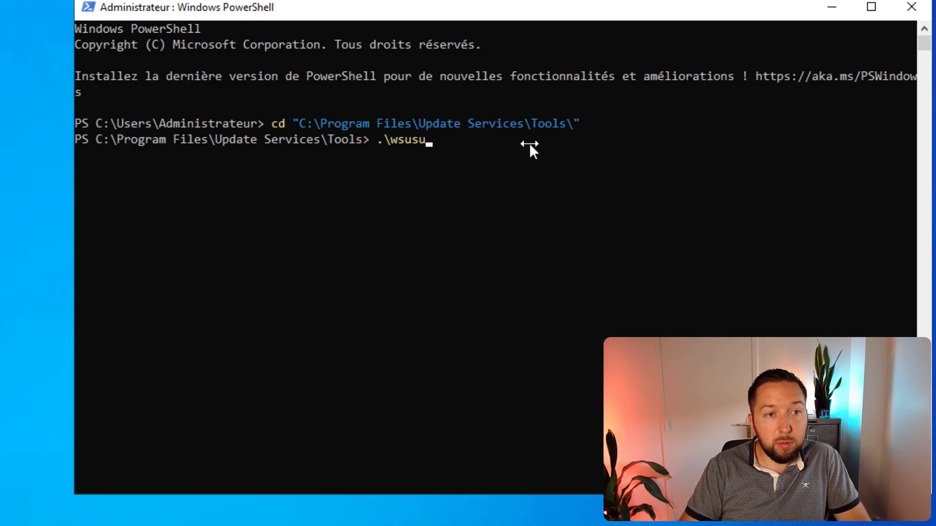
{"action": "key", "text": "Tab"}
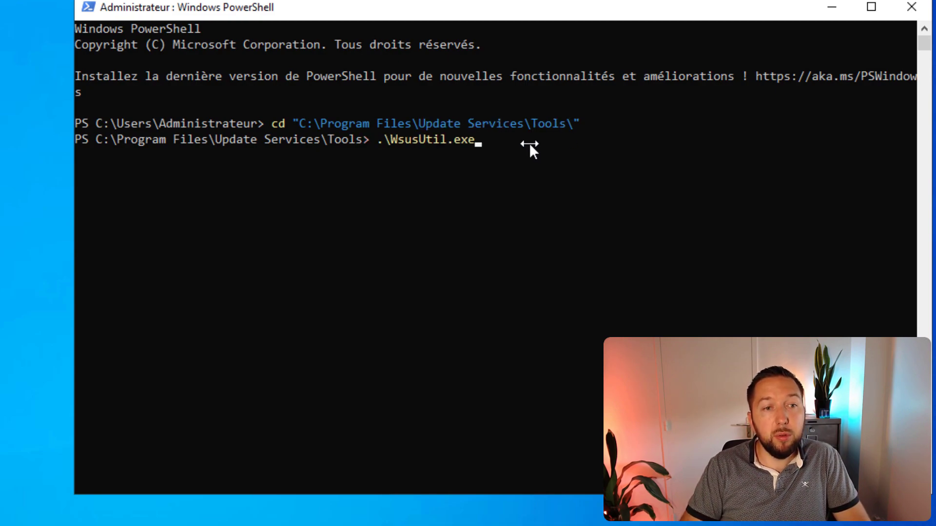
{"action": "type", "text": "con"}
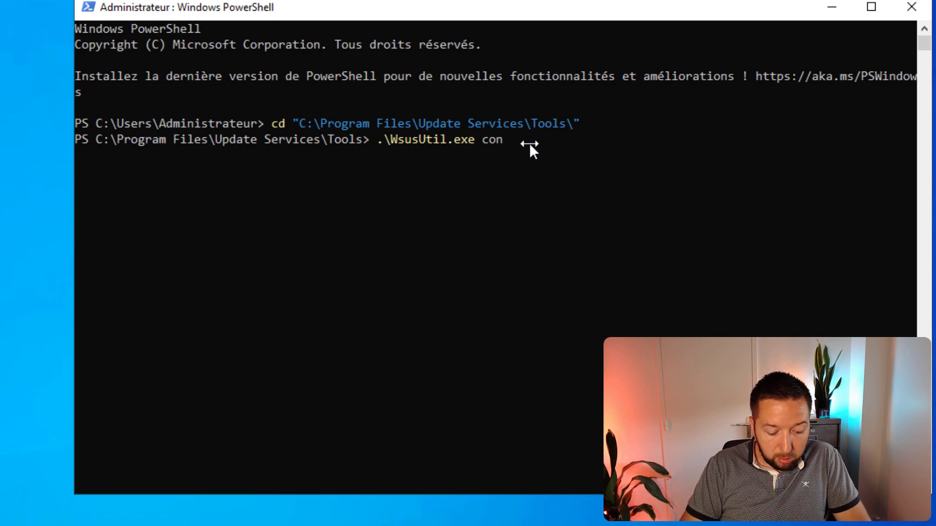
{"action": "type", "text": "figuressl srv"}
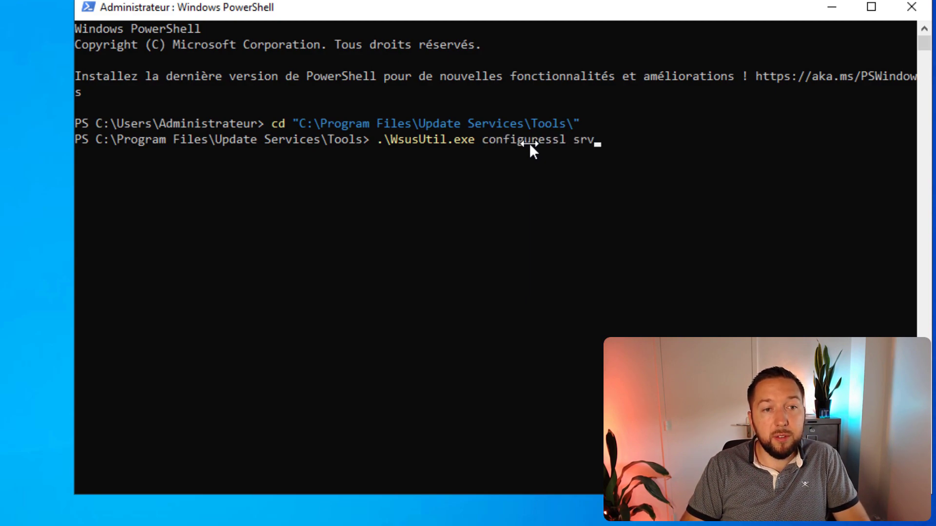
{"action": "type", "text": "-wsus.it-connect.local"}
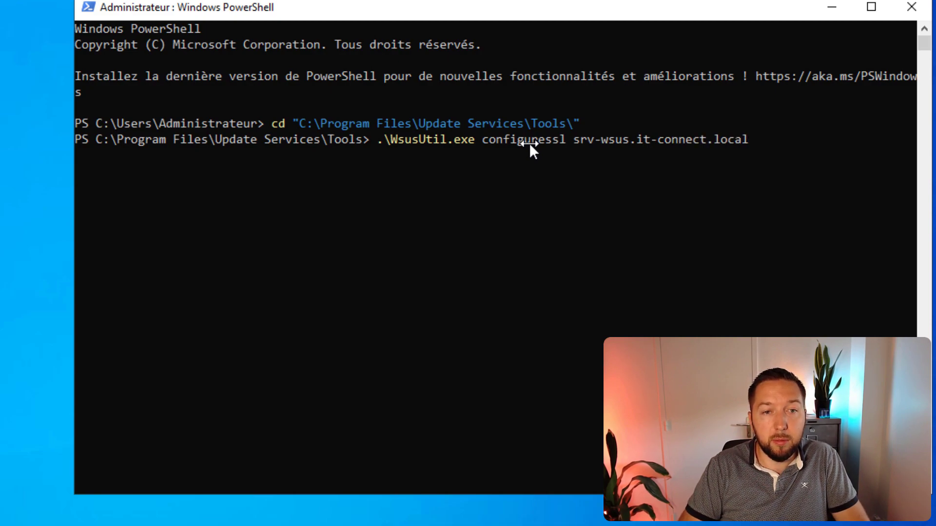
{"action": "key", "text": "Return"}
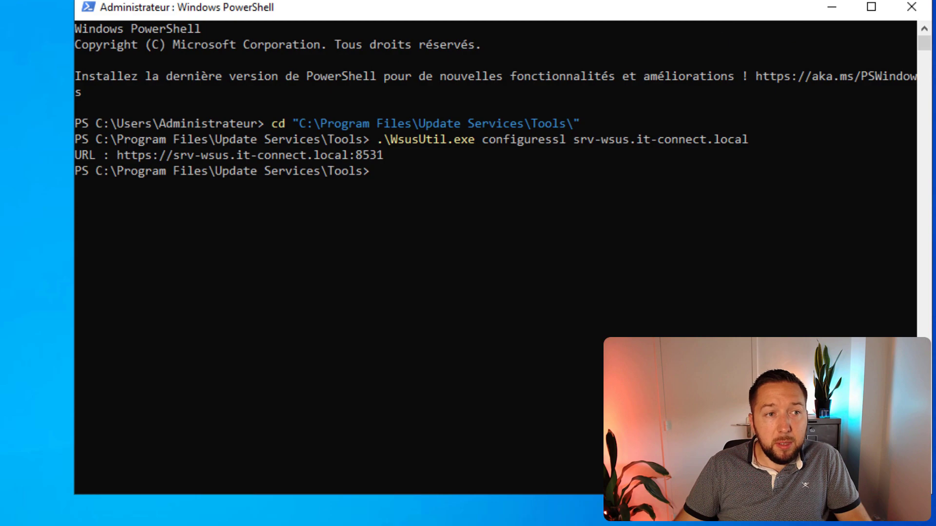
- Close PowerShell and open the WSUS console
{"action": "left_click", "coordinate": [911, 7]}
{"action": "key", "text": "super"}
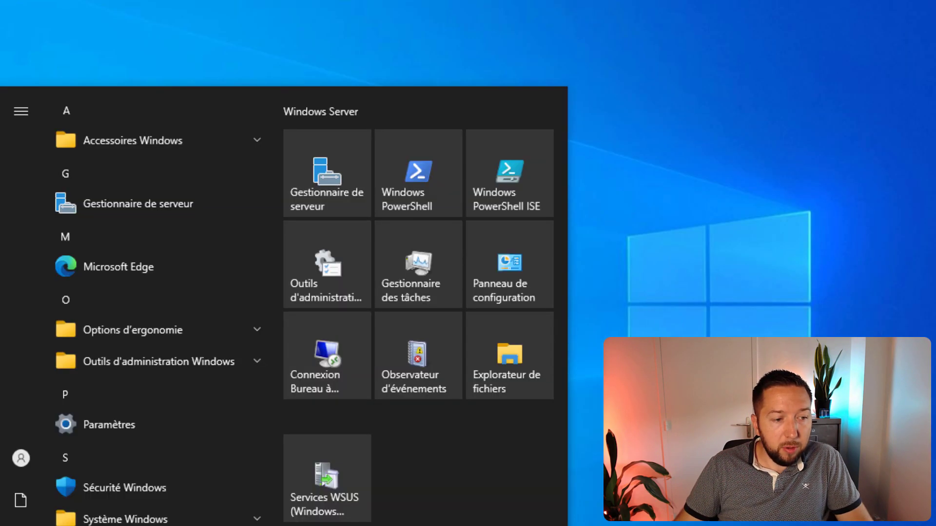
{"action": "left_click", "coordinate": [293, 492]}
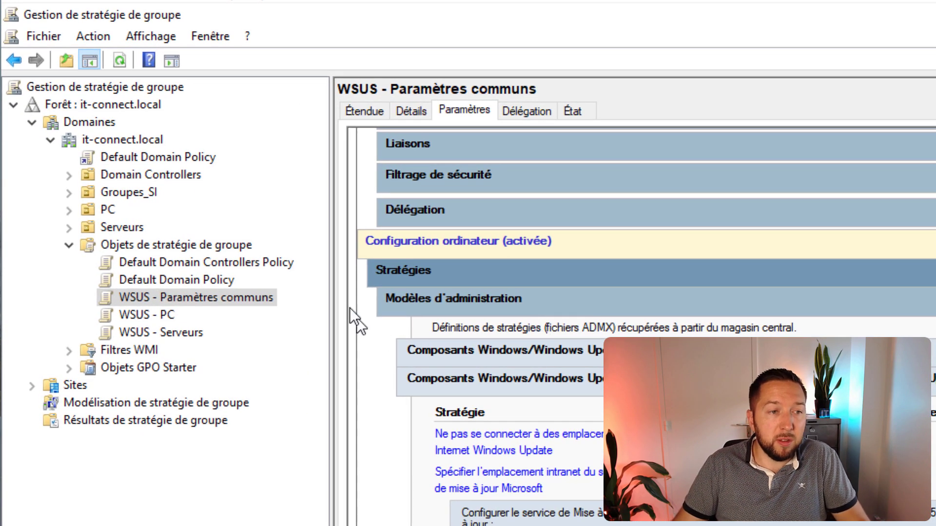
- Open the "WSUS - Paramètres communs" group policy object for editing in a maximized editor
{"action": "right_click", "coordinate": [253, 301]}
{"action": "left_click", "coordinate": [282, 318]}
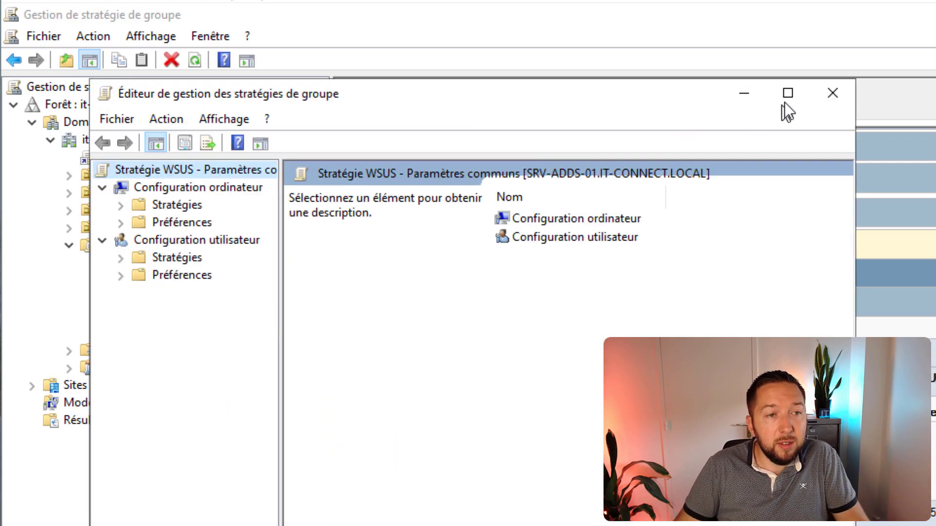
{"action": "left_click", "coordinate": [785, 100]}
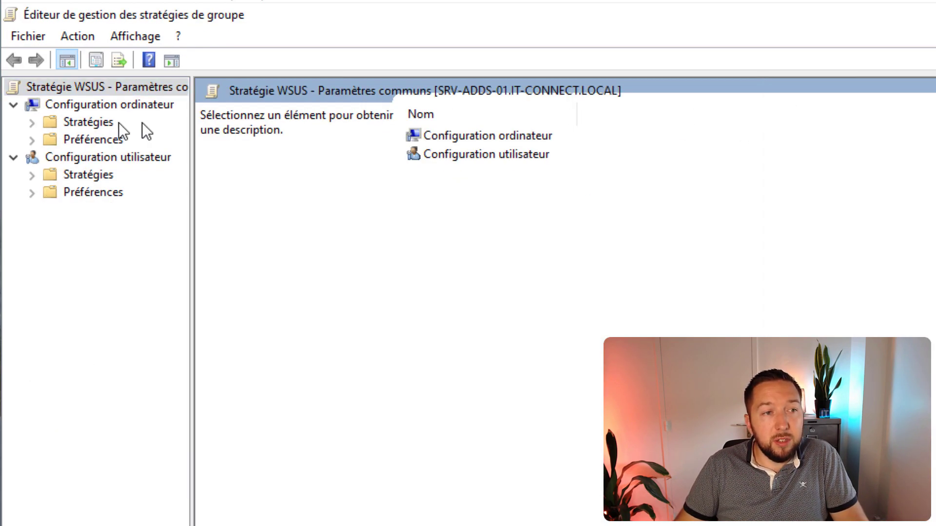
- In the computer policies' administrative templates, open Windows Update > "Gérer les mises à jour proposées de Windows Server Update Service"
{"action": "left_click", "coordinate": [33, 123]}
{"action": "left_click_drag", "start_coordinate": [192, 137], "coordinate": [324, 146]}
{"action": "left_click", "coordinate": [162, 174]}
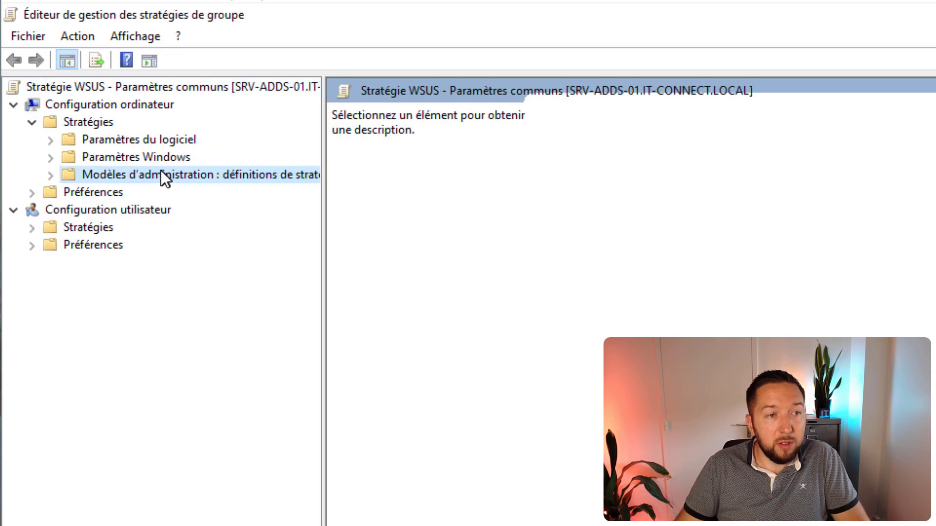
{"action": "left_click", "coordinate": [51, 175]}
{"action": "left_click", "coordinate": [69, 191]}
{"action": "scroll", "coordinate": [206, 309], "scroll_direction": "down", "scroll_amount": 20}
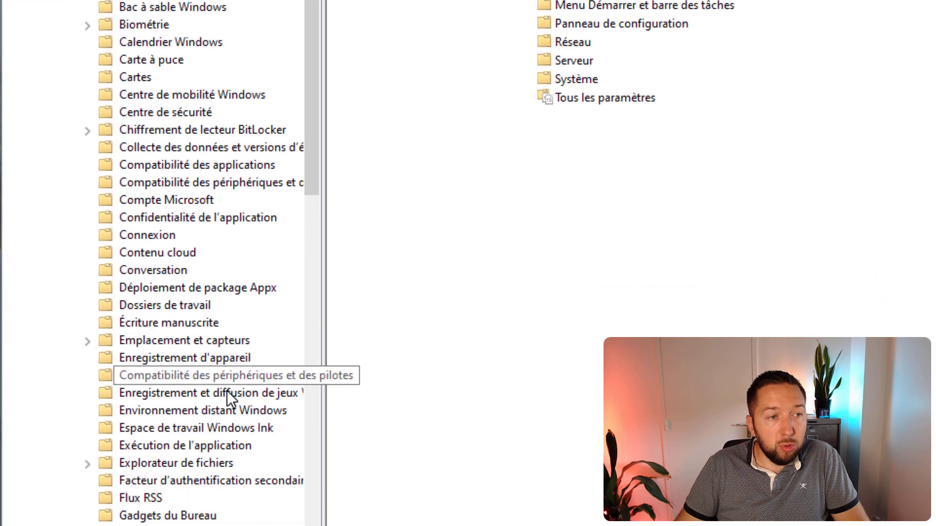
{"action": "left_click", "coordinate": [185, 392]}
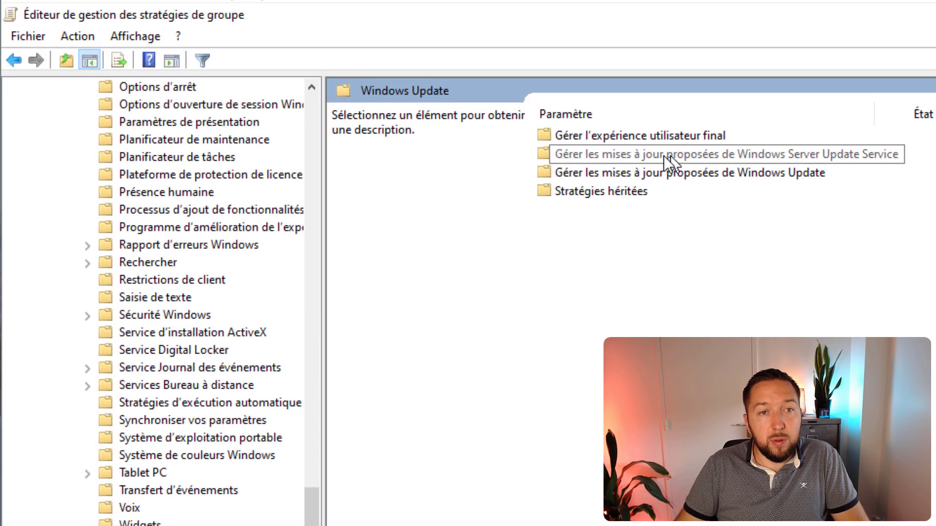
{"action": "double_click", "coordinate": [580, 156]}
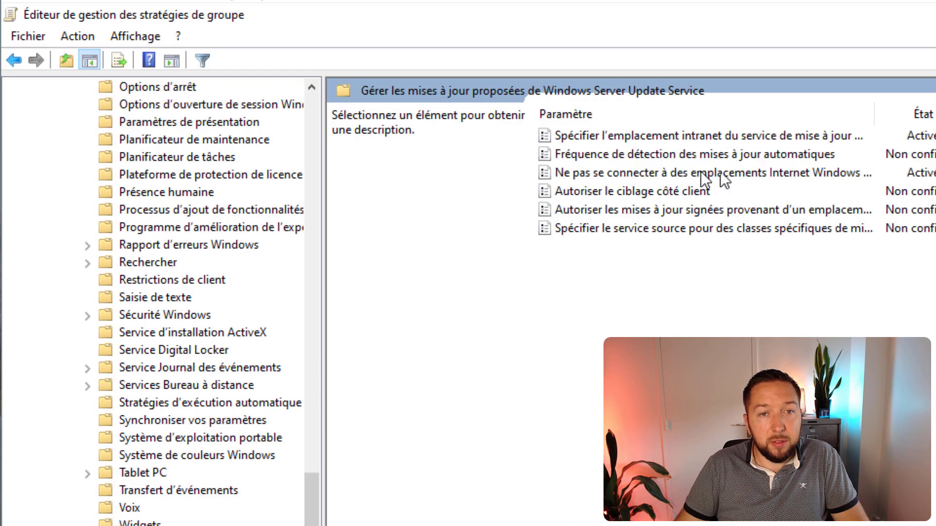
{"action": "double_click", "coordinate": [622, 136]}
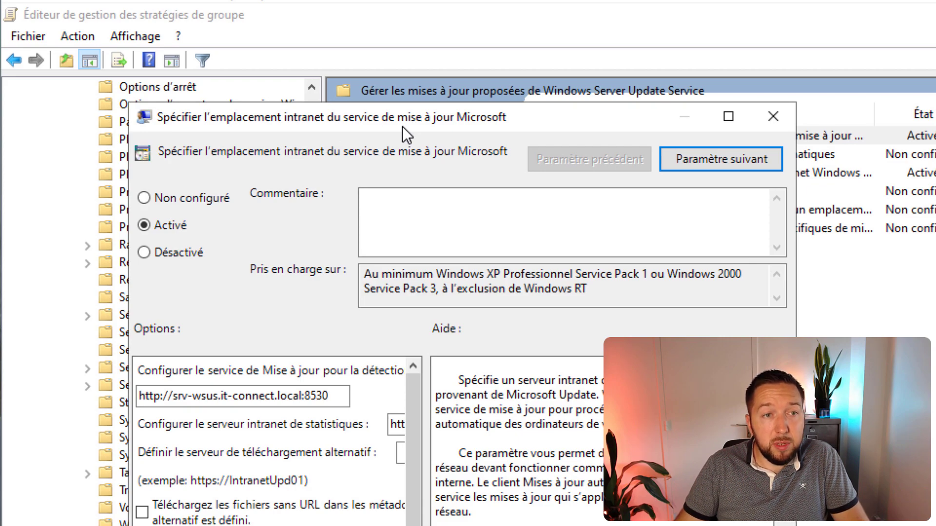
{"action": "left_click", "coordinate": [728, 116]}
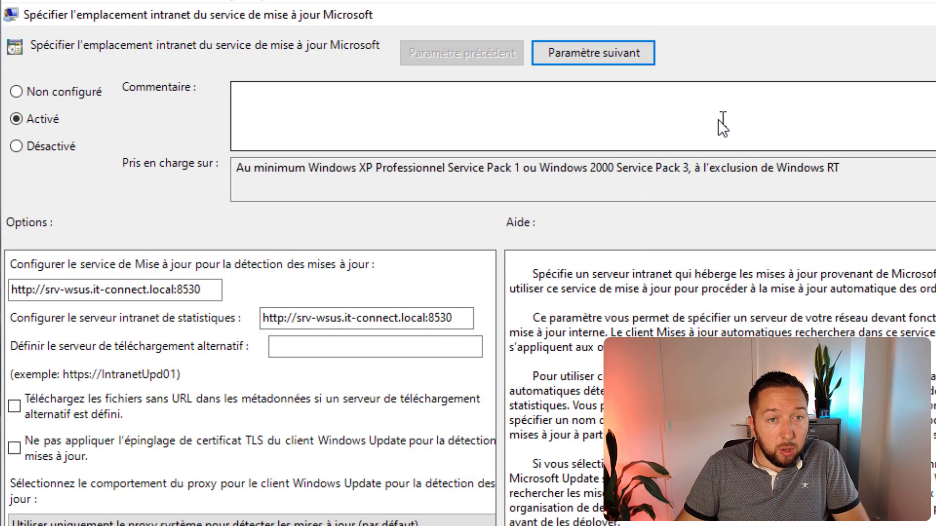
{"action": "left_click", "coordinate": [137, 290]}
{"action": "left_click", "coordinate": [329, 317]}
{"action": "left_click", "coordinate": [33, 289]}
{"action": "type", "text": "s"}
{"action": "type", "text": "s"}
{"action": "key", "text": "End"}
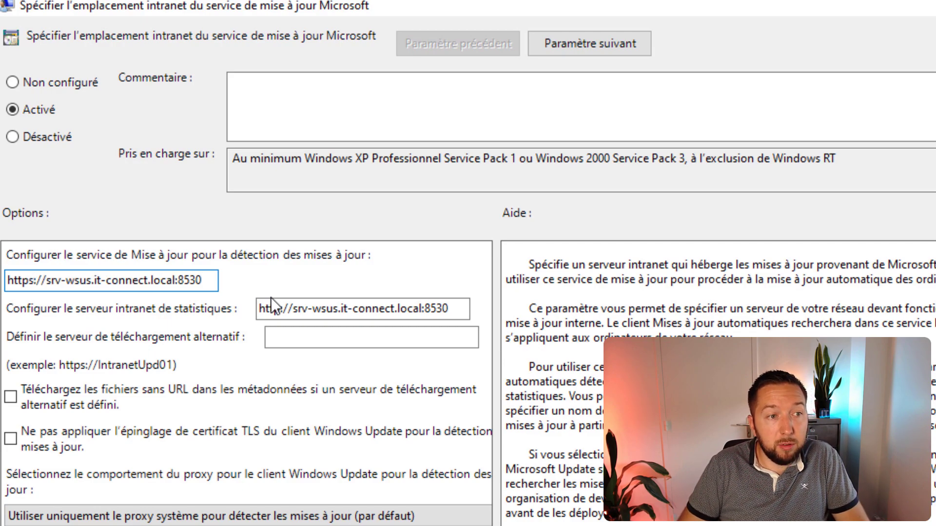
{"action": "key", "text": "BackSpace"}
{"action": "type", "text": "1"}
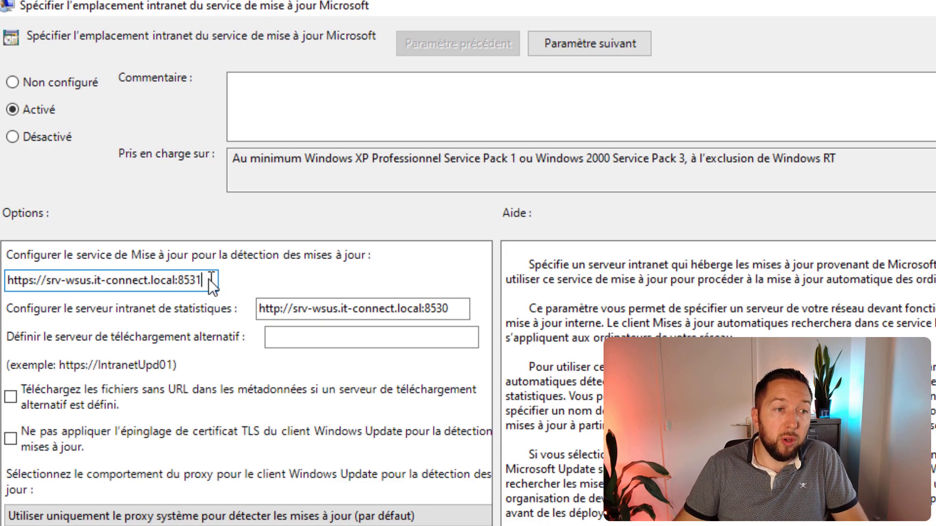
{"action": "left_click", "coordinate": [452, 308]}
{"action": "left_click", "coordinate": [443, 307]}
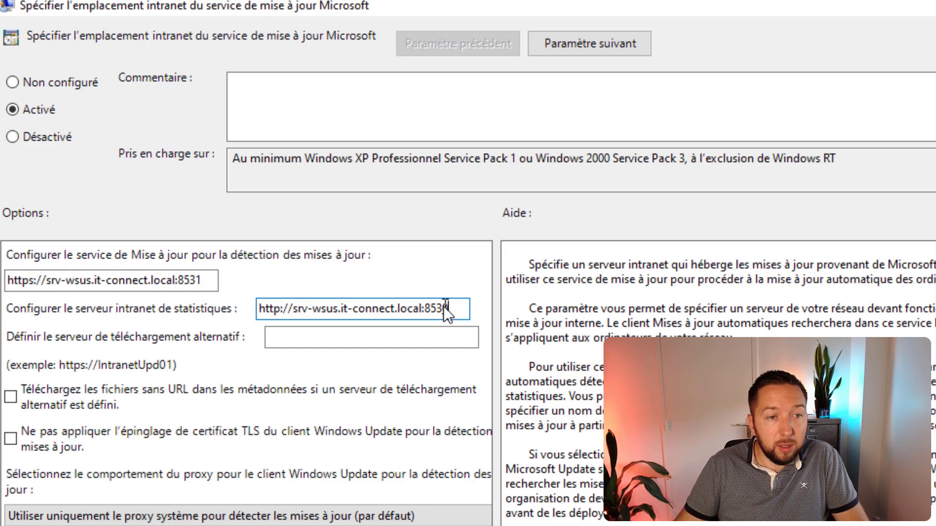
{"action": "key", "text": "Home"}
{"action": "key", "text": "Right"}
{"action": "key", "text": "Right"}
{"action": "key", "text": "Right"}
{"action": "key", "text": "Right"}
{"action": "type", "text": "s"}
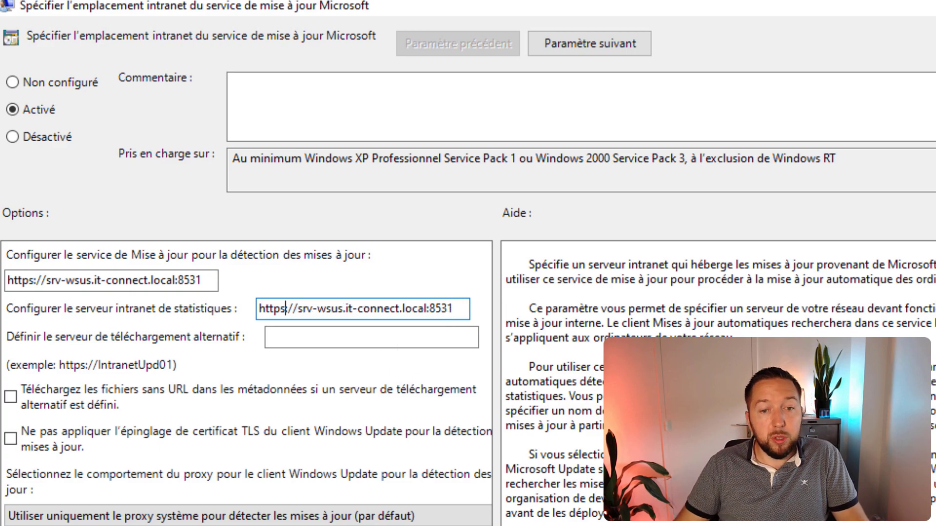
{"action": "left_click", "coordinate": [760, 525]}
{"action": "left_click", "coordinate": [913, 288]}
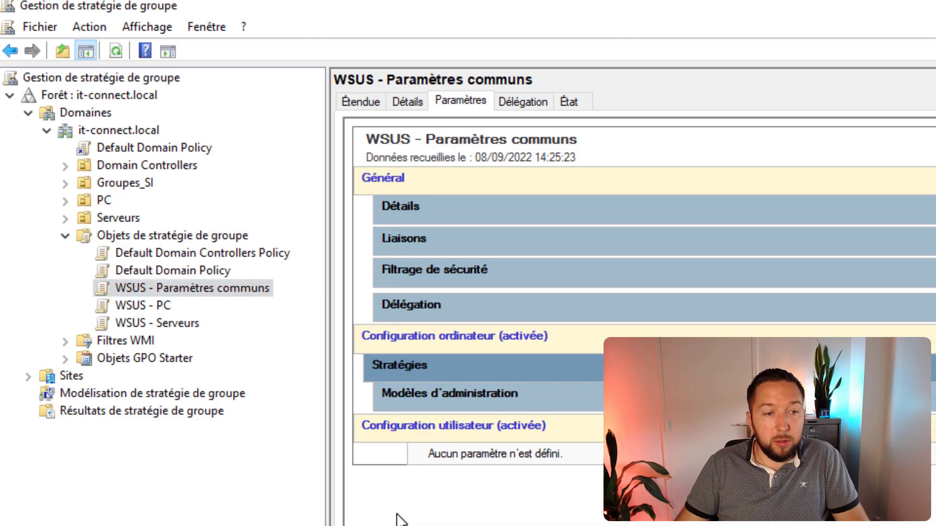
- Refresh the "WSUS - Paramètres communs" settings report and check the update service URLs under the Windows Server Update Service section
{"action": "right_click", "coordinate": [397, 514]}
{"action": "left_click", "coordinate": [451, 525]}
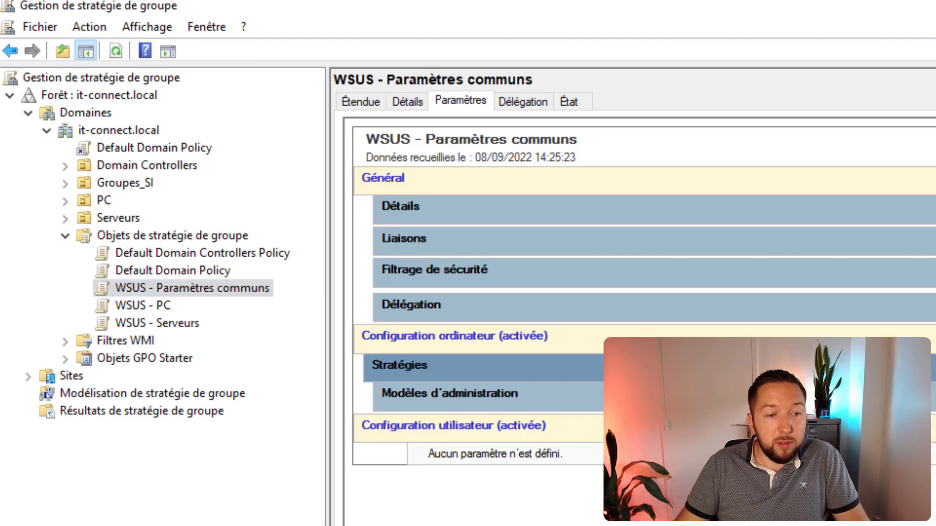
{"action": "left_click", "coordinate": [491, 392]}
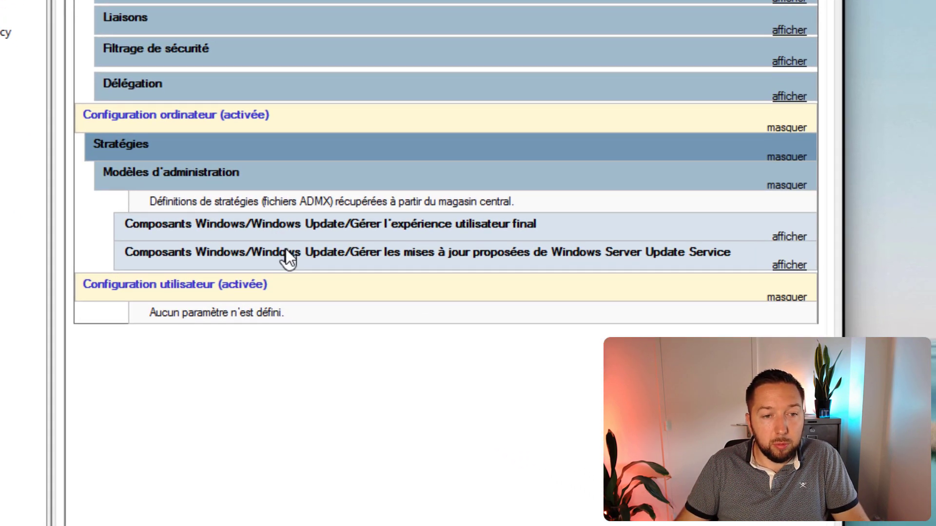
{"action": "left_click", "coordinate": [285, 252]}
{"action": "scroll", "coordinate": [562, 338], "scroll_direction": "down", "scroll_amount": 2}
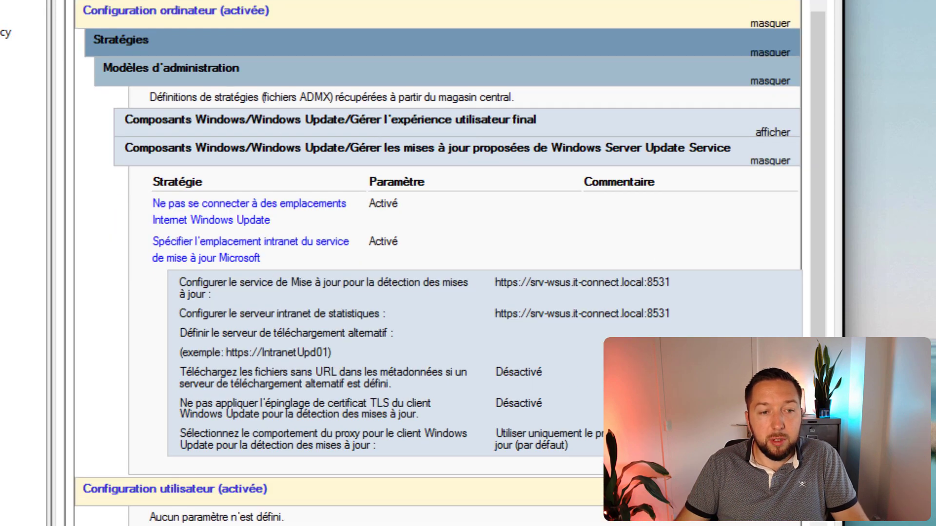